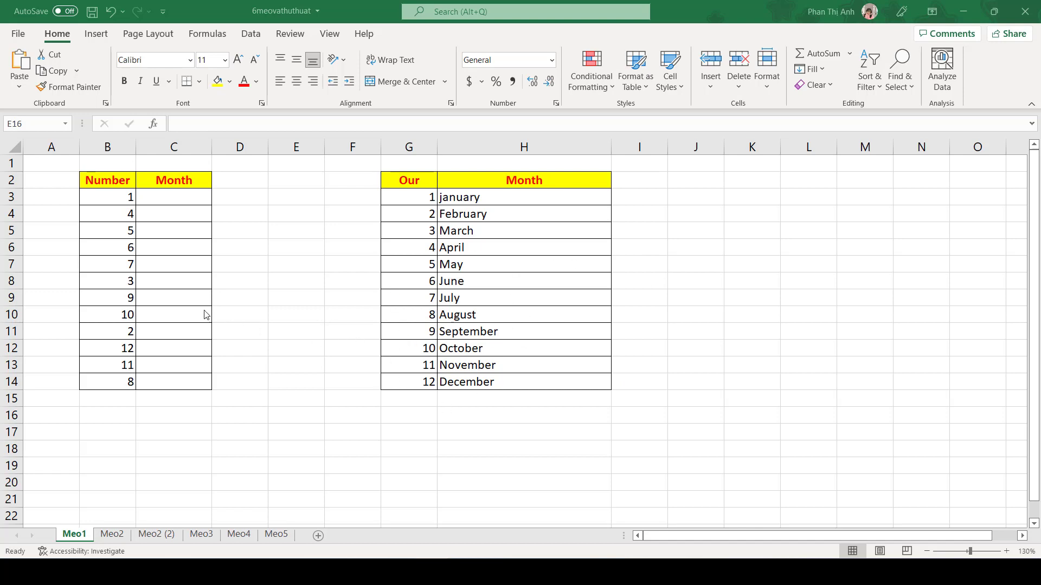
# Enter =VLOOKUP(B3,$G$3:$H$14,2,0) in cell C3 to look up the month name.
pyautogui.click(327, 221)
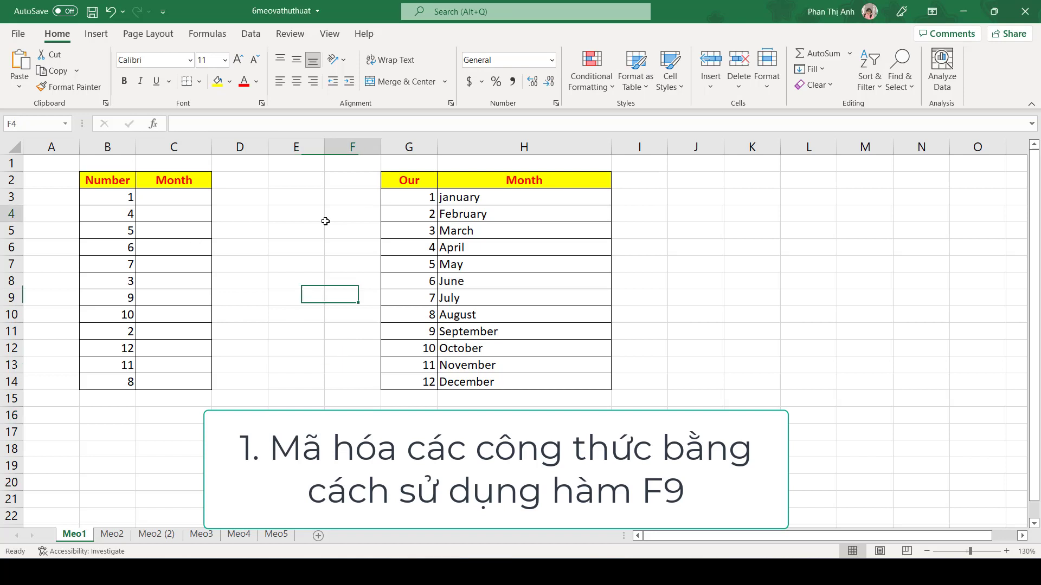
pyautogui.click(195, 202)
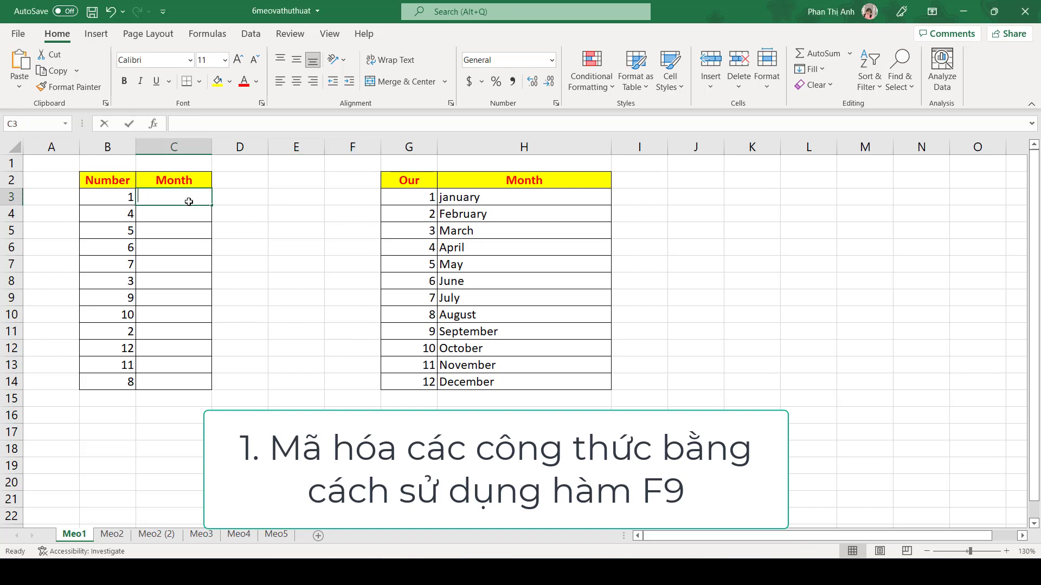
pyautogui.write('=vl')
pyautogui.press('Tab')
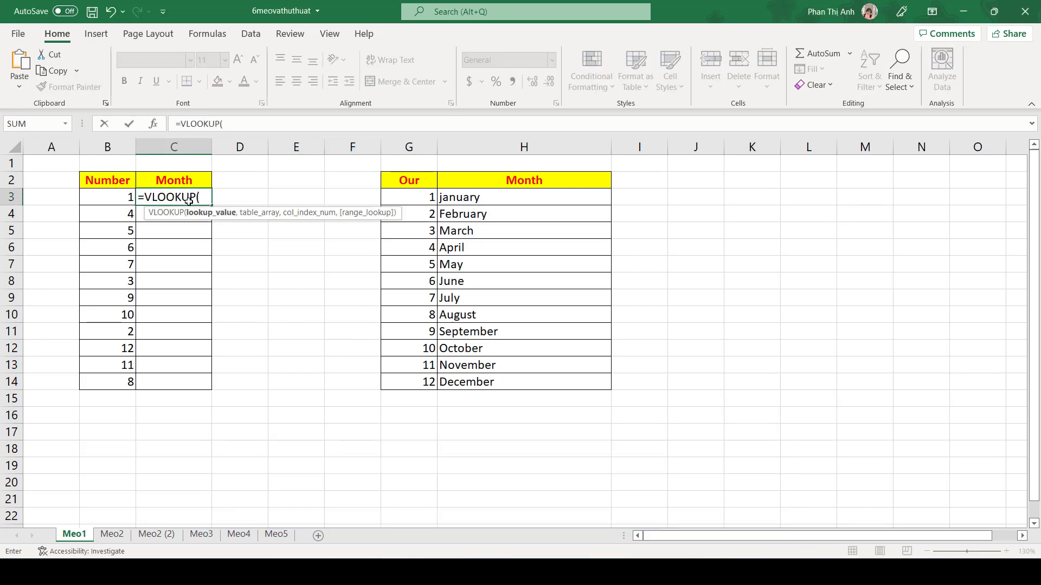
pyautogui.click(107, 200)
pyautogui.write(',')
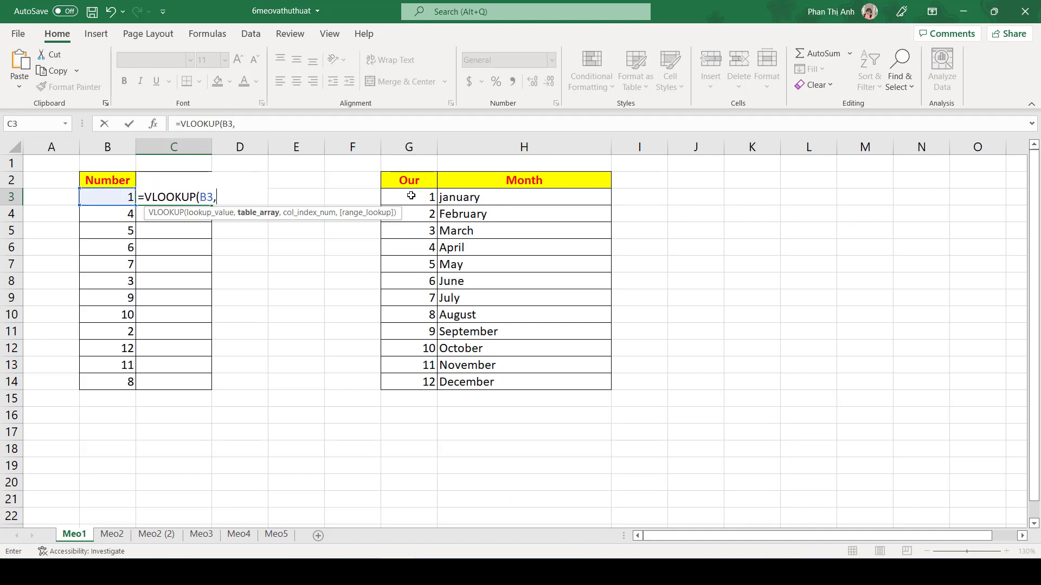
pyautogui.moveTo(410, 196); pyautogui.dragTo(482, 375)
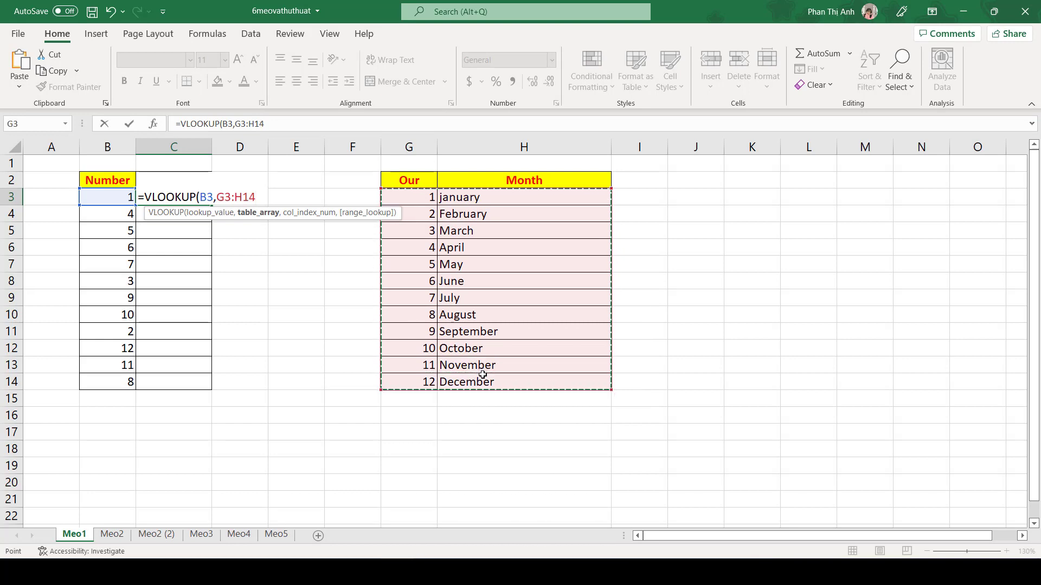
pyautogui.press('F4')
pyautogui.write(',')
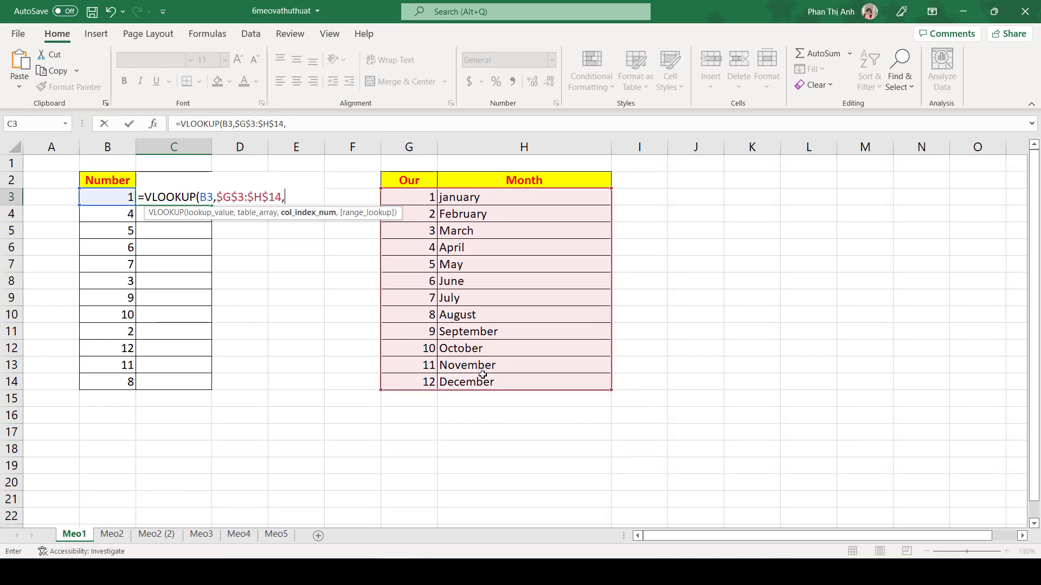
pyautogui.write('2,0)')
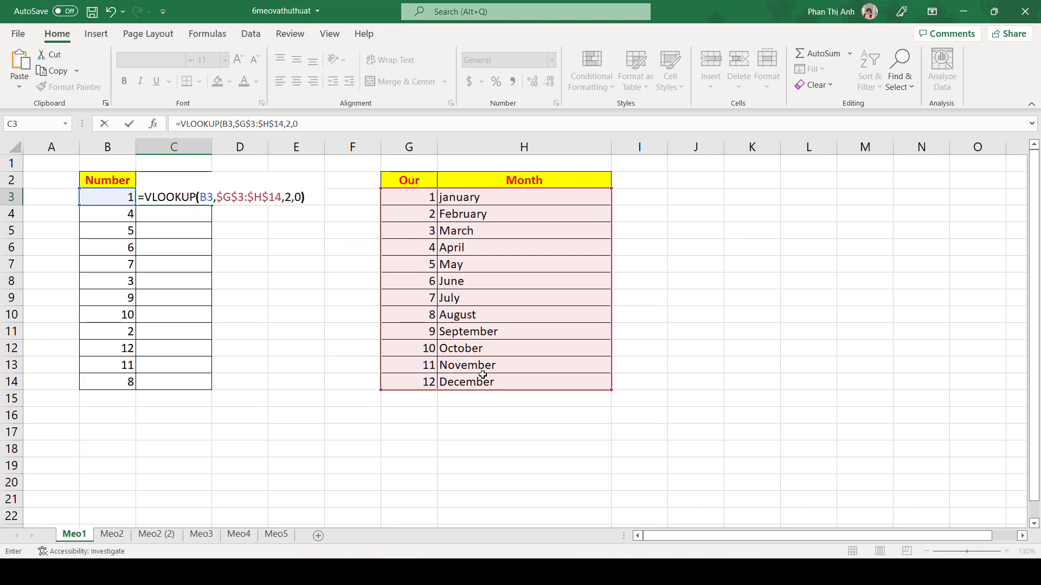
pyautogui.press('Return')
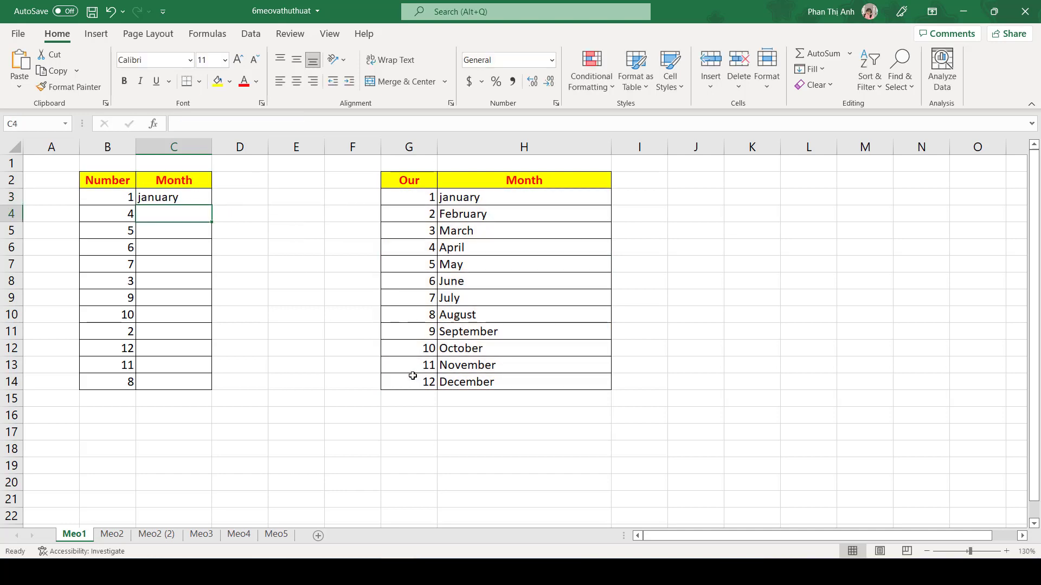
# Copy the VLOOKUP formula from C3 down through C14 and check the copied formulas.
pyautogui.click(195, 197)
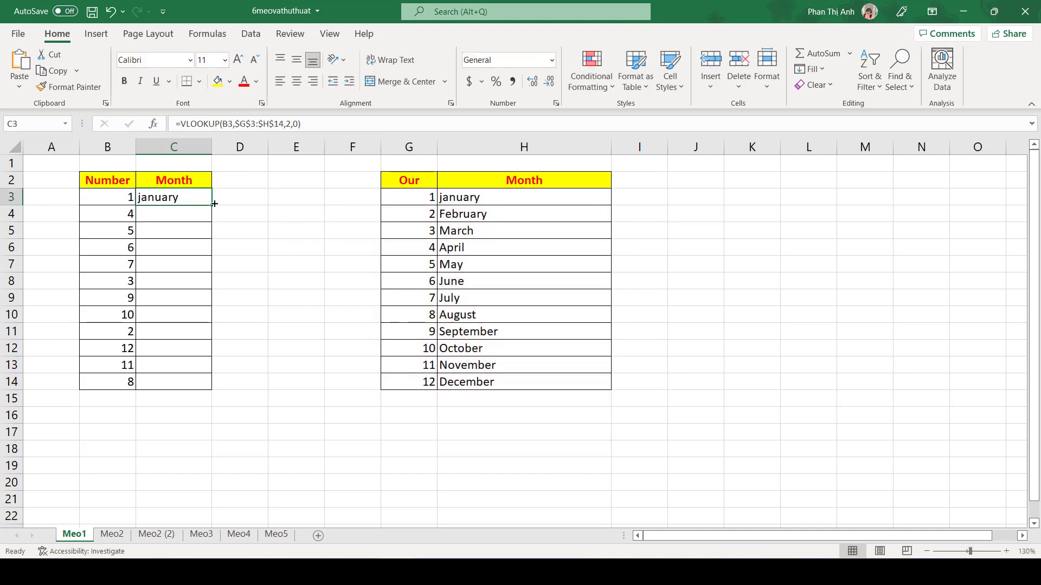
pyautogui.moveTo(214, 203); pyautogui.dragTo(218, 386)
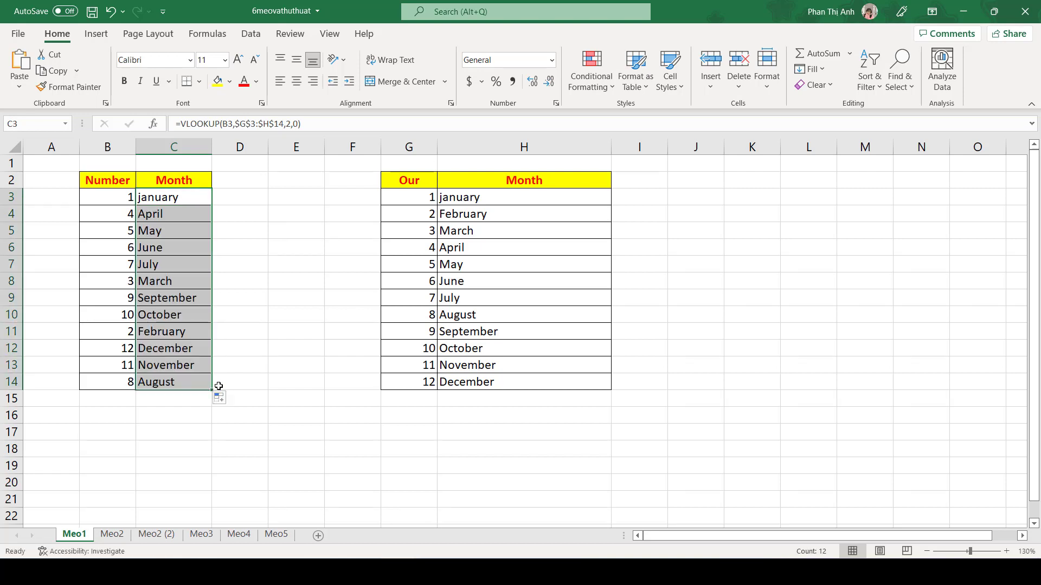
pyautogui.click(249, 314)
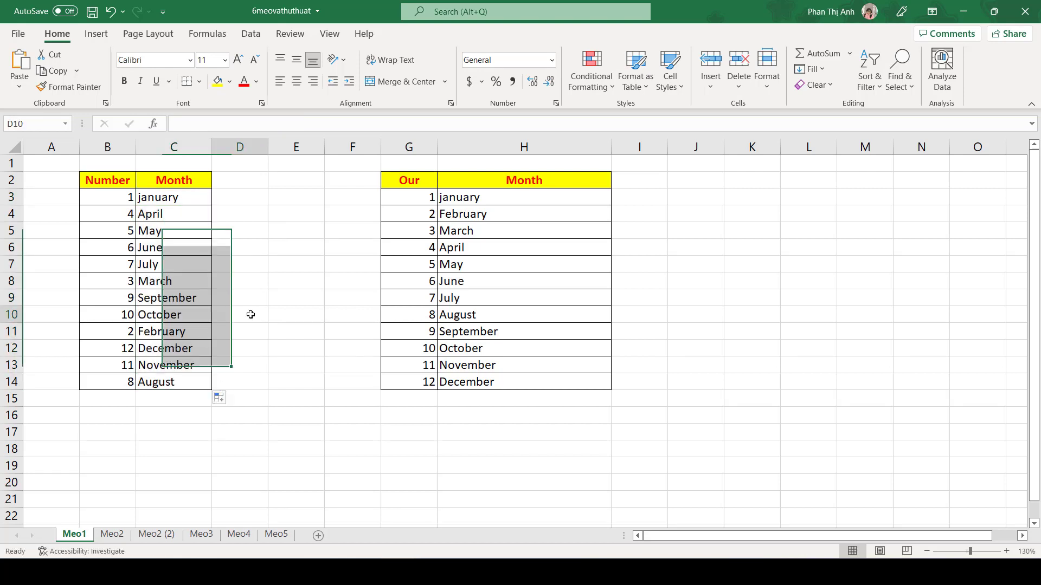
pyautogui.click(166, 196)
pyautogui.click(173, 211)
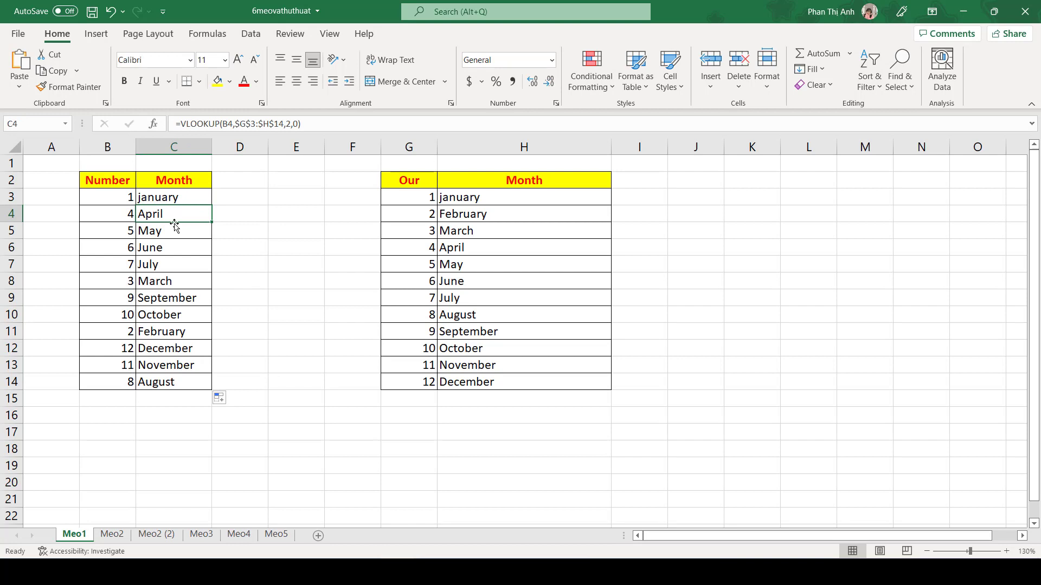
pyautogui.click(174, 248)
pyautogui.click(175, 282)
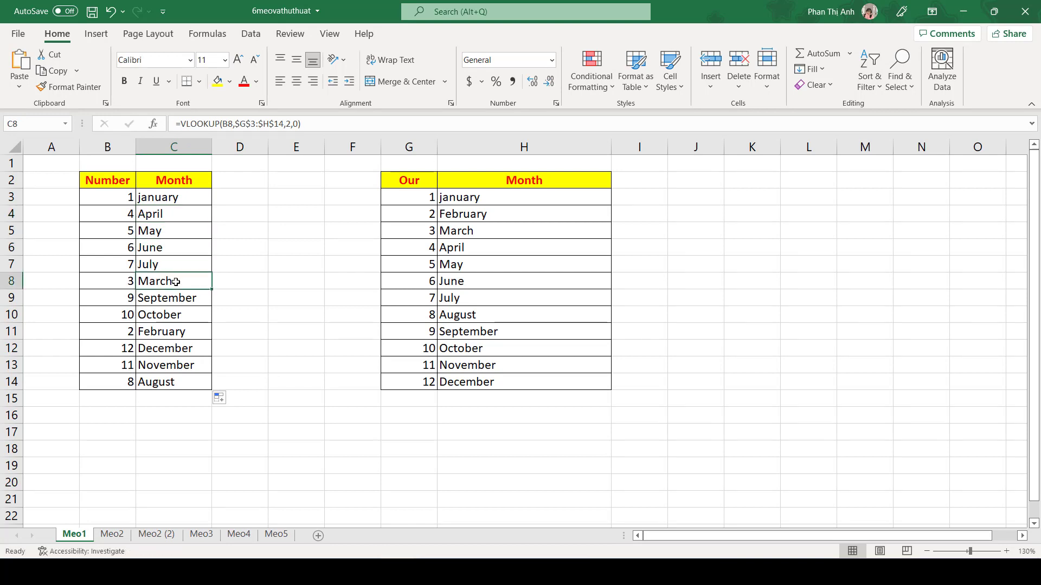
# Convert the $G$3:$H$14 reference in C3's VLOOKUP formula into its constant array values and commit the formula.
pyautogui.click(181, 198)
pyautogui.doubleClick(259, 124)
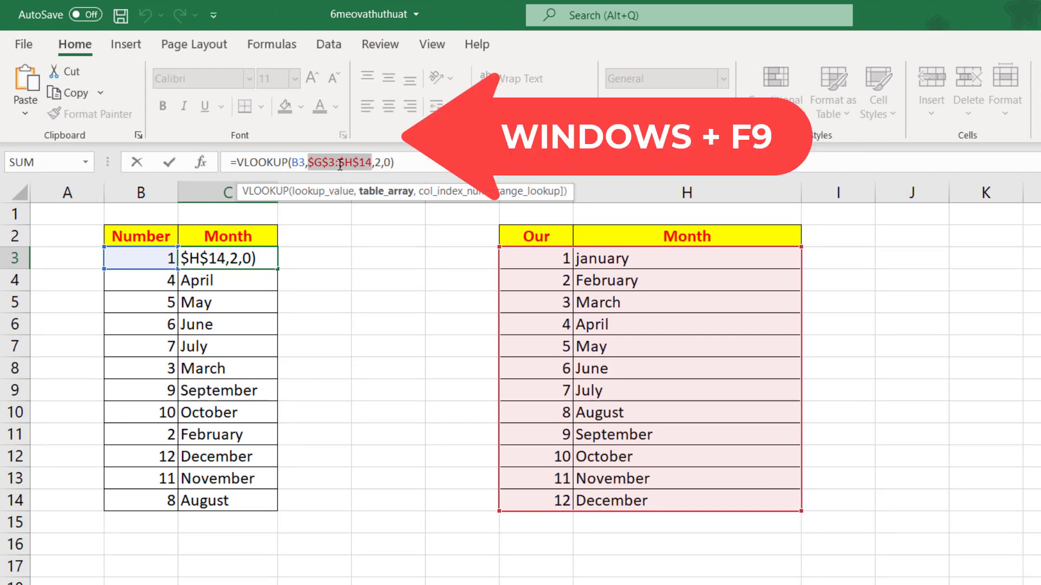
pyautogui.press('F9')
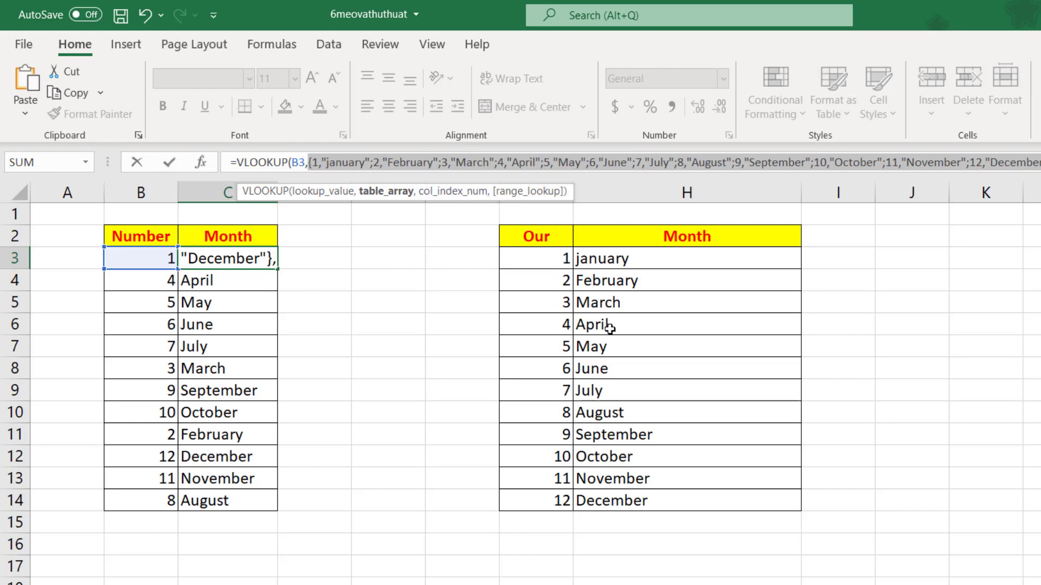
pyautogui.hotkey('ctrl', 'Return')
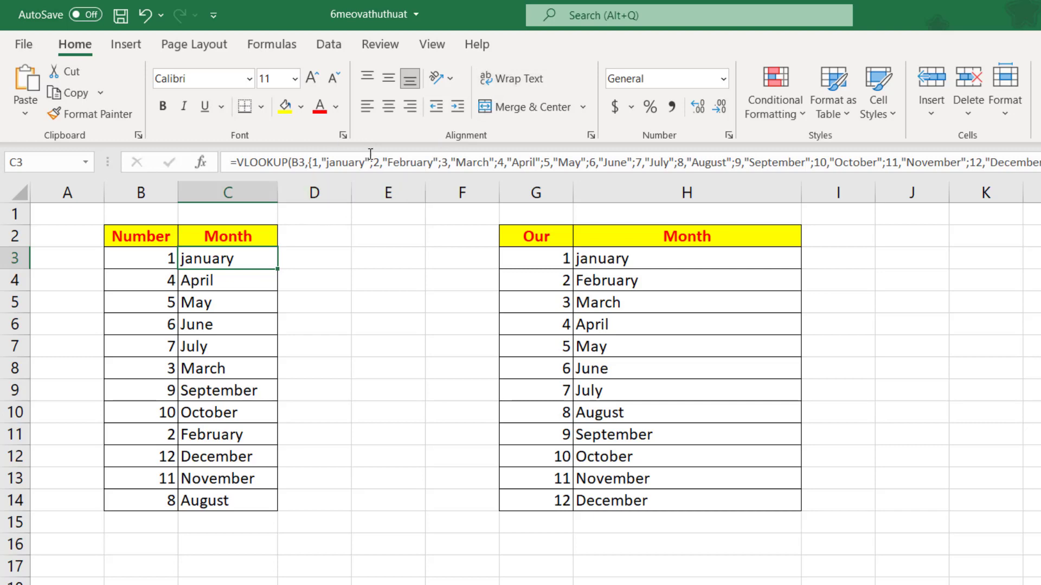
# Fill the array-based VLOOKUP formula from C3 down through C14 and check several of the copied formulas.
pyautogui.doubleClick(280, 271)
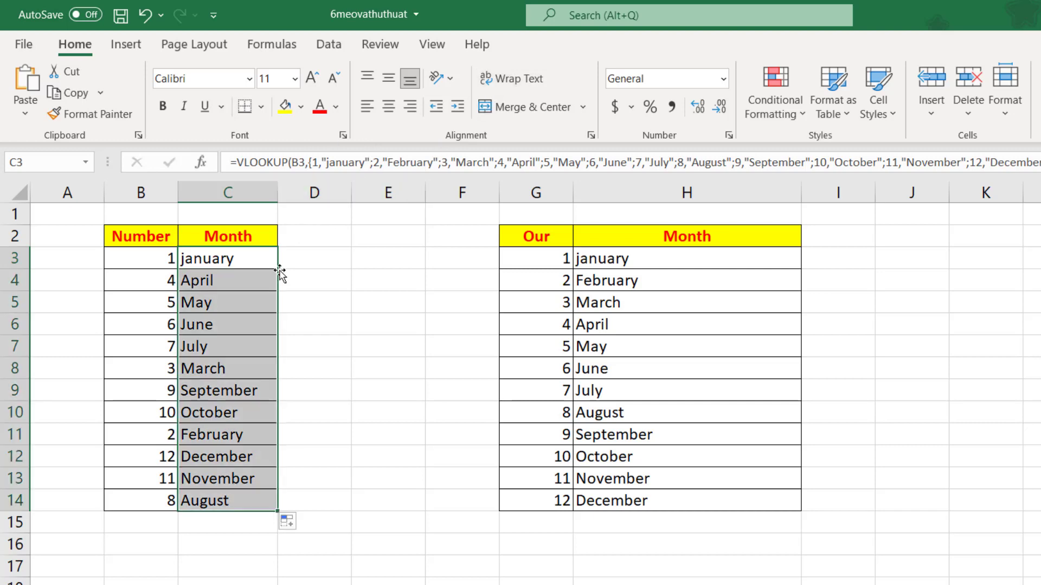
pyautogui.click(262, 297)
pyautogui.click(260, 321)
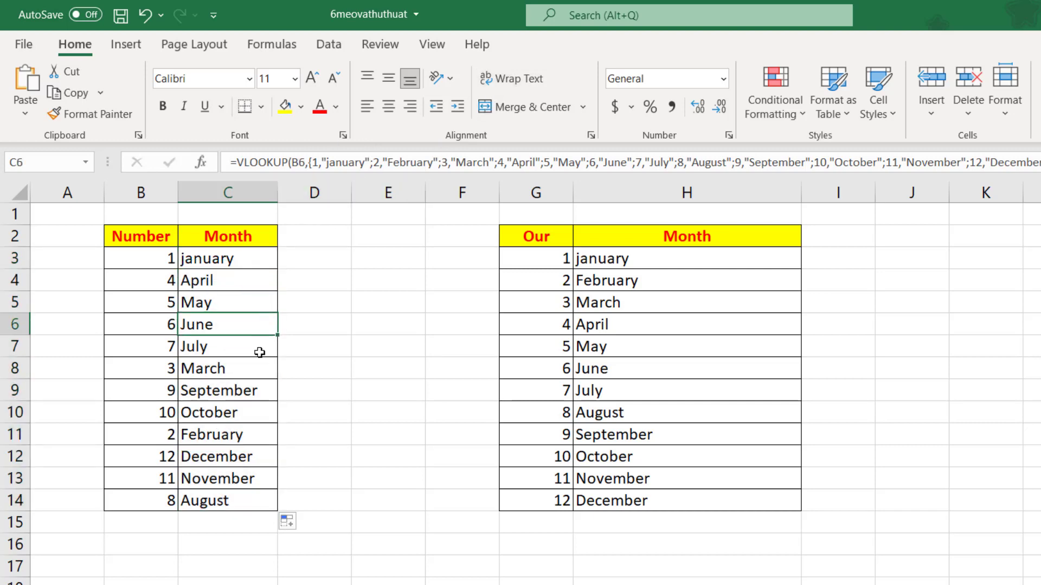
pyautogui.click(260, 353)
pyautogui.click(255, 375)
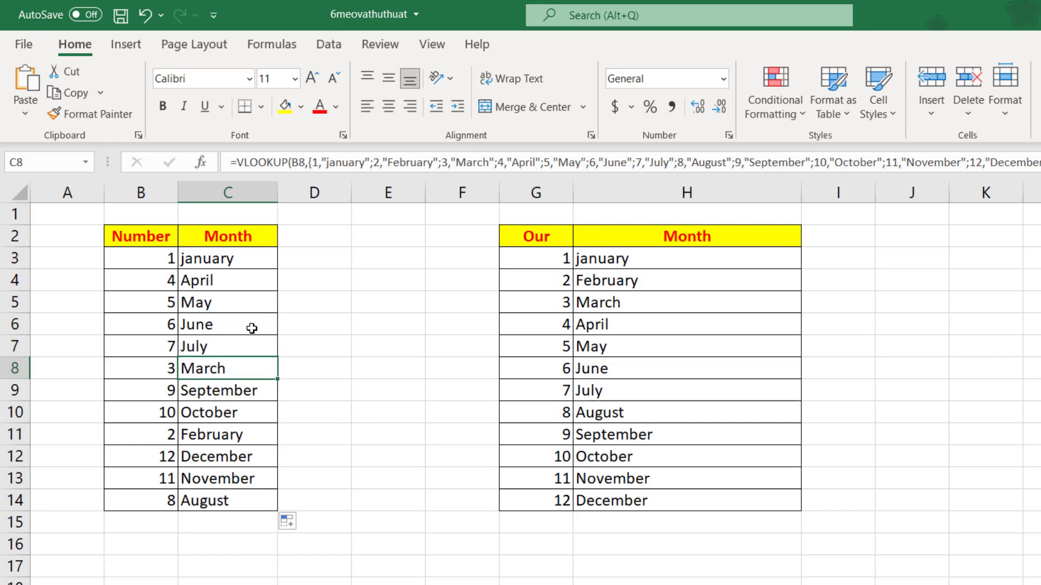
pyautogui.click(251, 328)
pyautogui.click(242, 304)
pyautogui.click(406, 277)
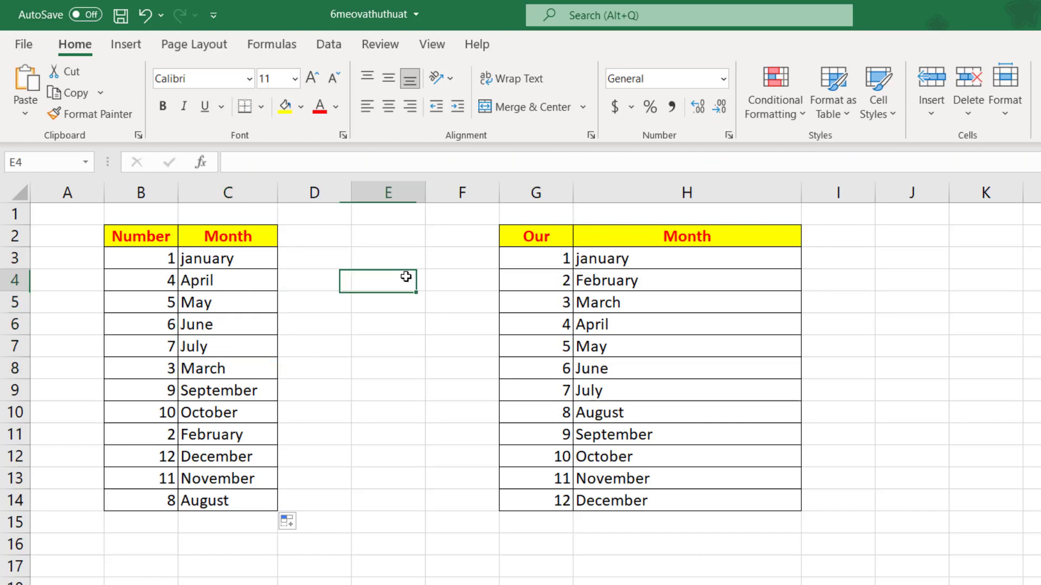
# Delete columns G and H holding the Our/Month lookup table.
pyautogui.moveTo(520, 192); pyautogui.dragTo(713, 184)
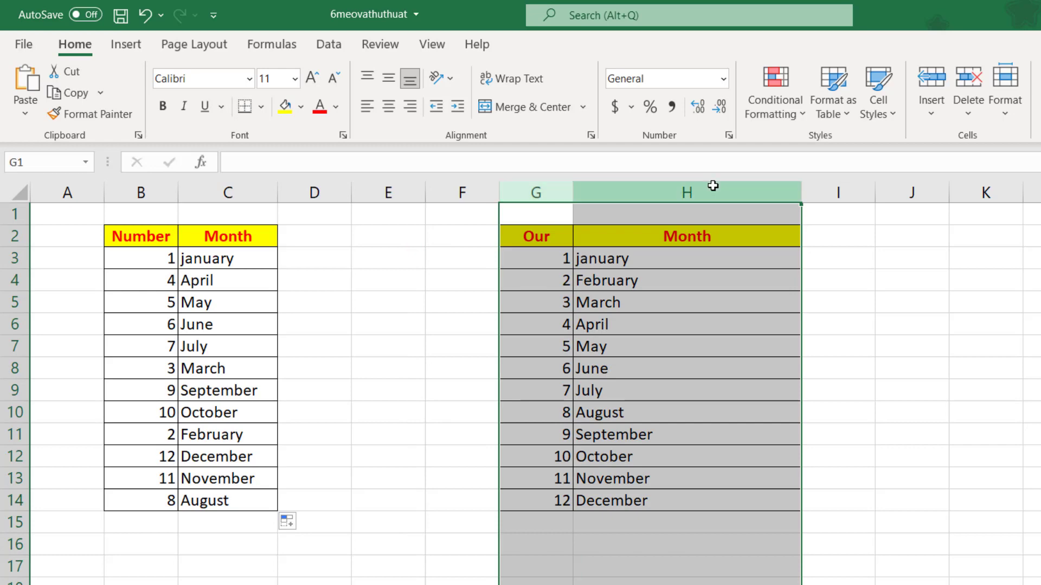
pyautogui.rightClick(714, 190)
pyautogui.click(762, 361)
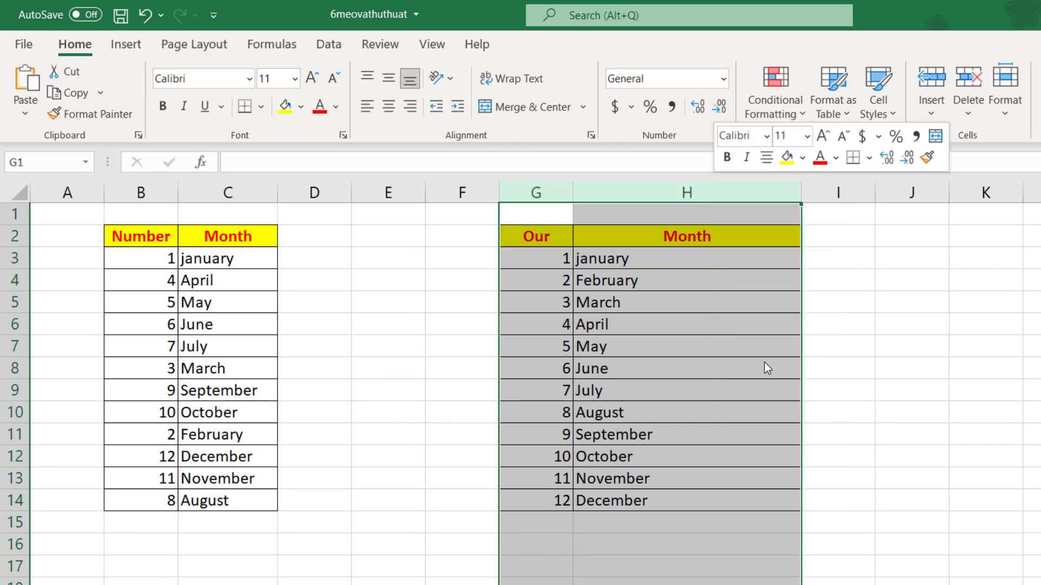
pyautogui.click(388, 328)
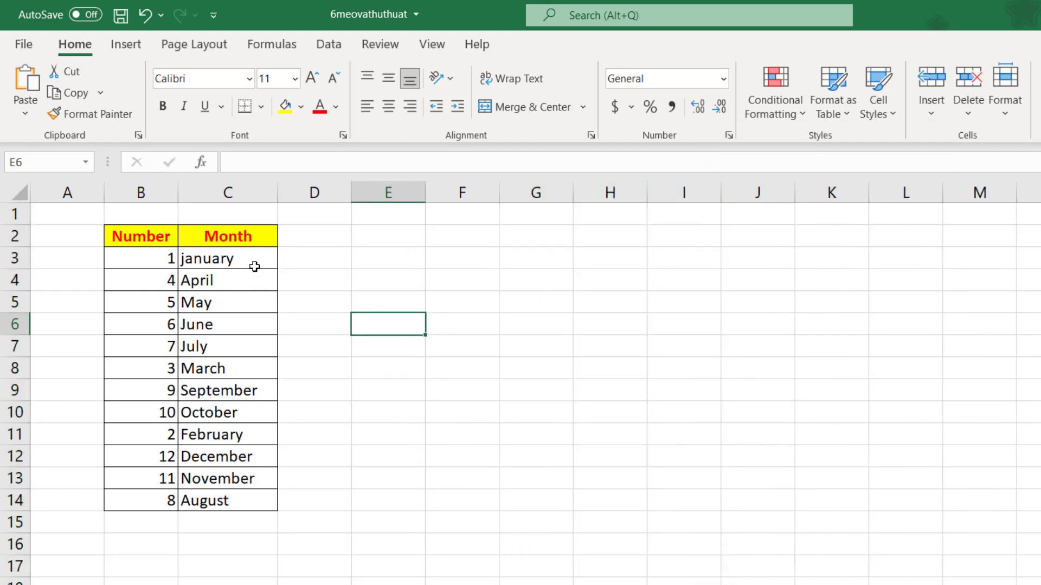
# Examine the formulas in Month cells C3, C5, C7, C9 and C12 without the lookup table.
pyautogui.click(254, 265)
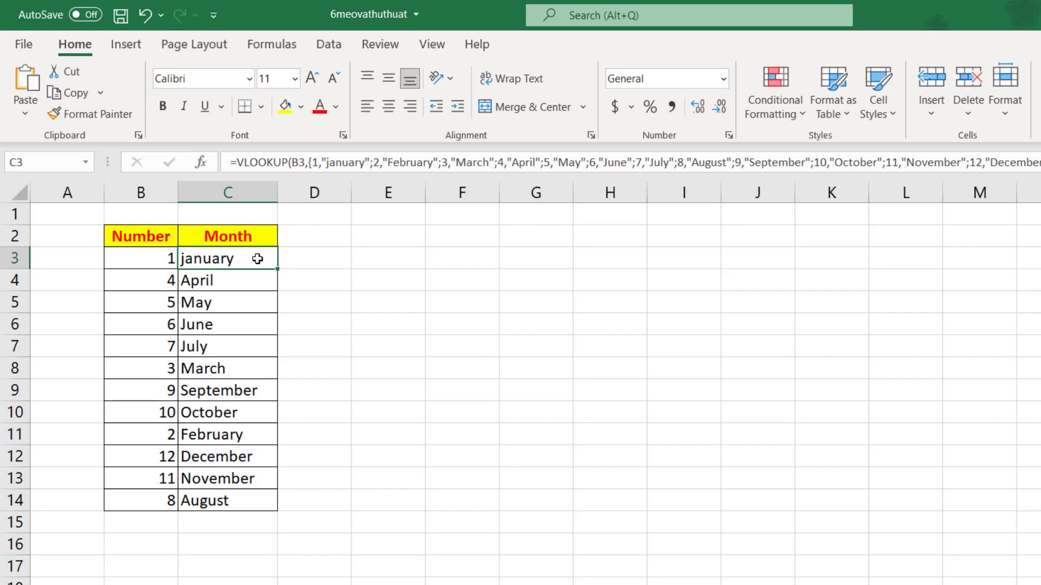
pyautogui.click(213, 304)
pyautogui.click(227, 346)
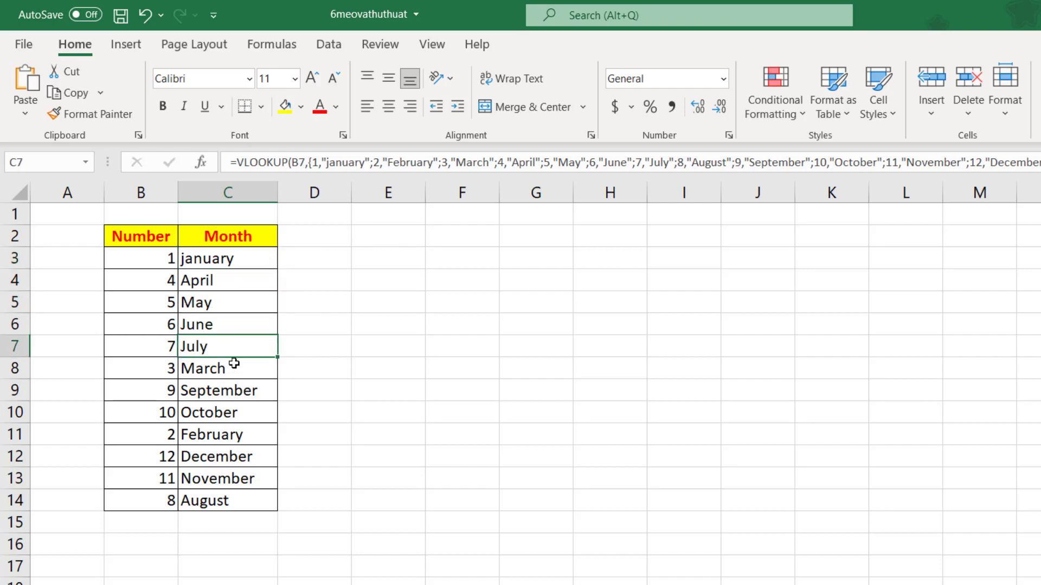
pyautogui.click(242, 391)
pyautogui.click(244, 455)
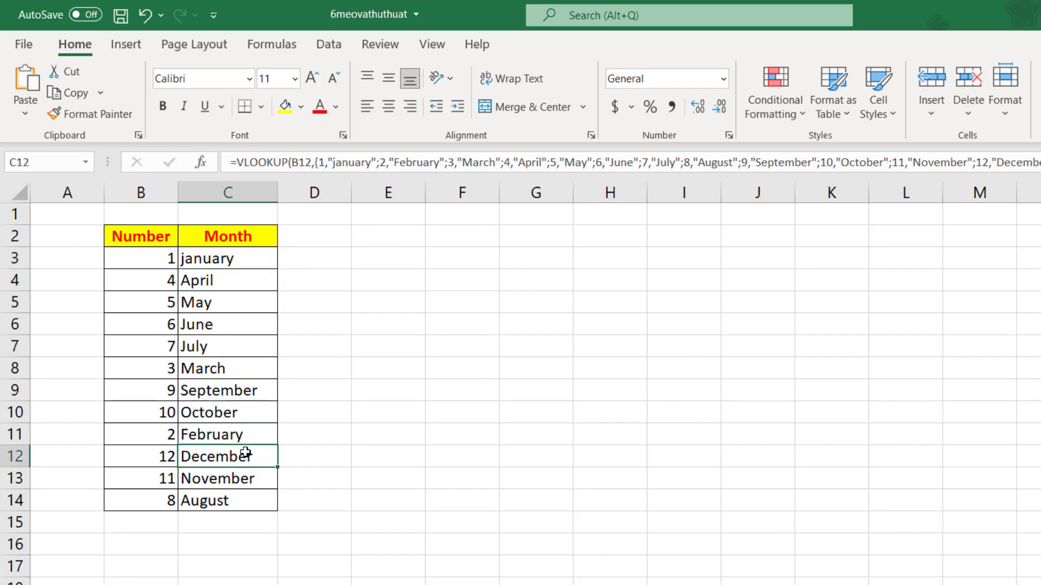
pyautogui.click(444, 302)
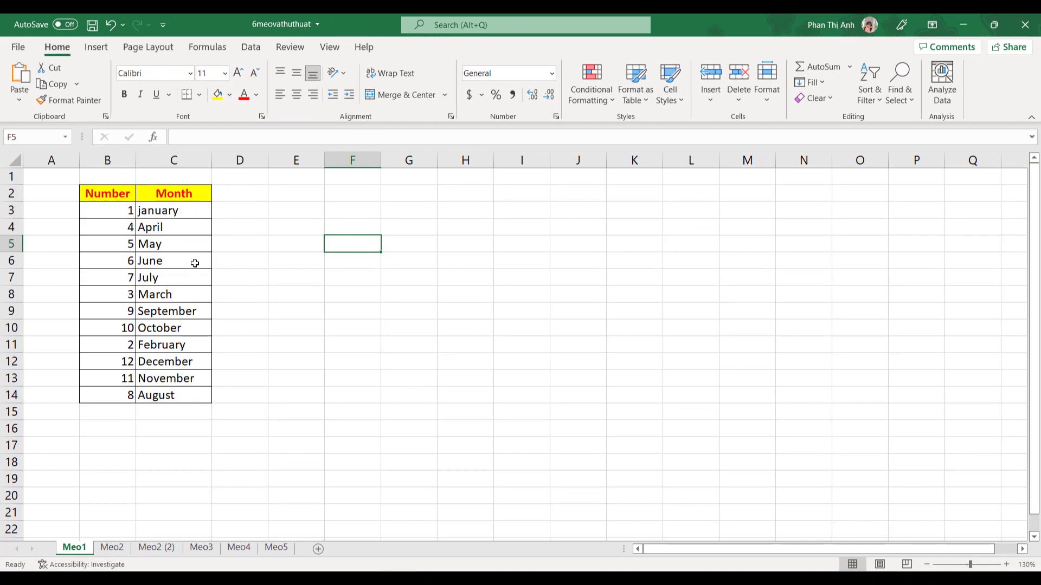
# Go to sheet Meo2 and open a second window of the workbook.
pyautogui.click(119, 552)
pyautogui.click(428, 328)
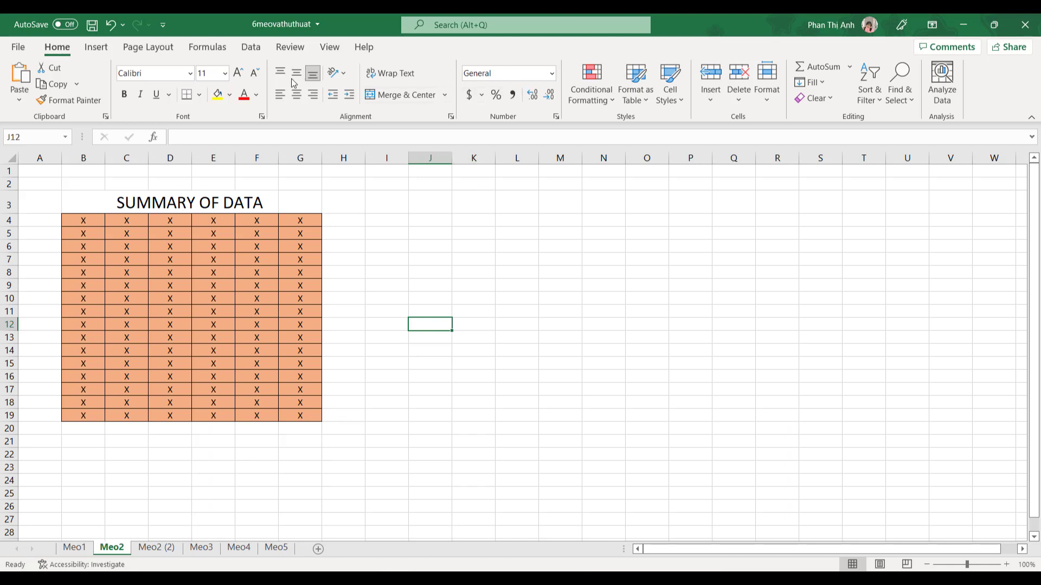
pyautogui.click(329, 48)
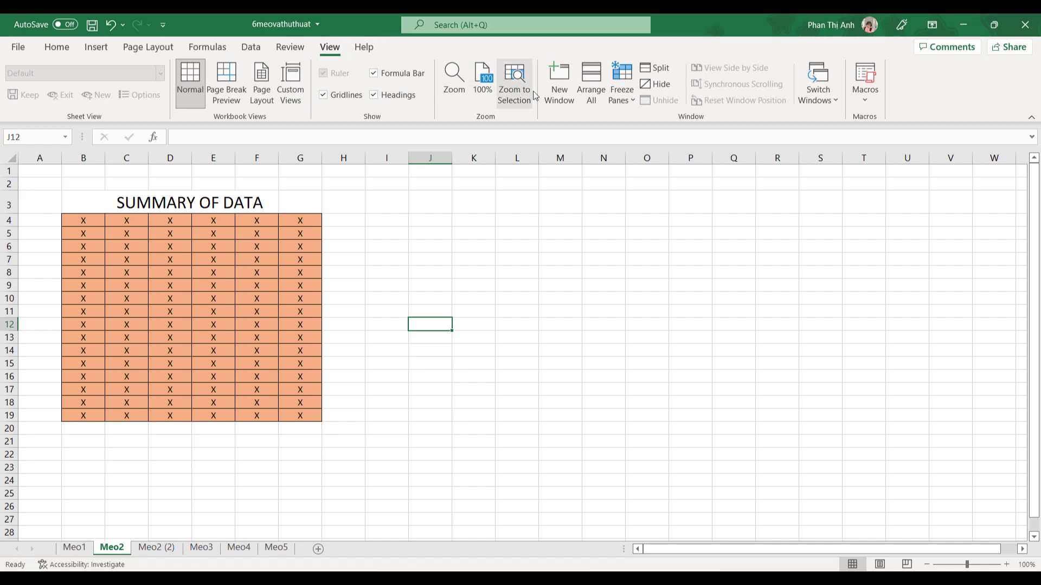
pyautogui.click(557, 92)
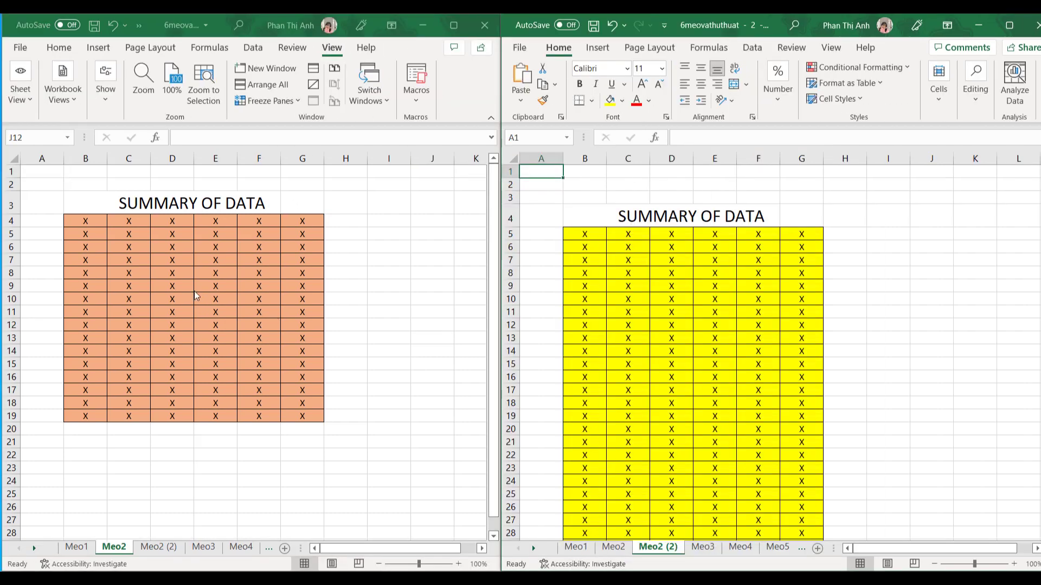
# Compare the SUMMARY OF DATA tables on sheets Meo2 and Meo2 (2) in the side-by-side windows.
pyautogui.scroll(-4, 646, 314)
pyautogui.scroll(4, 697, 325)
pyautogui.scroll(-4, 698, 326)
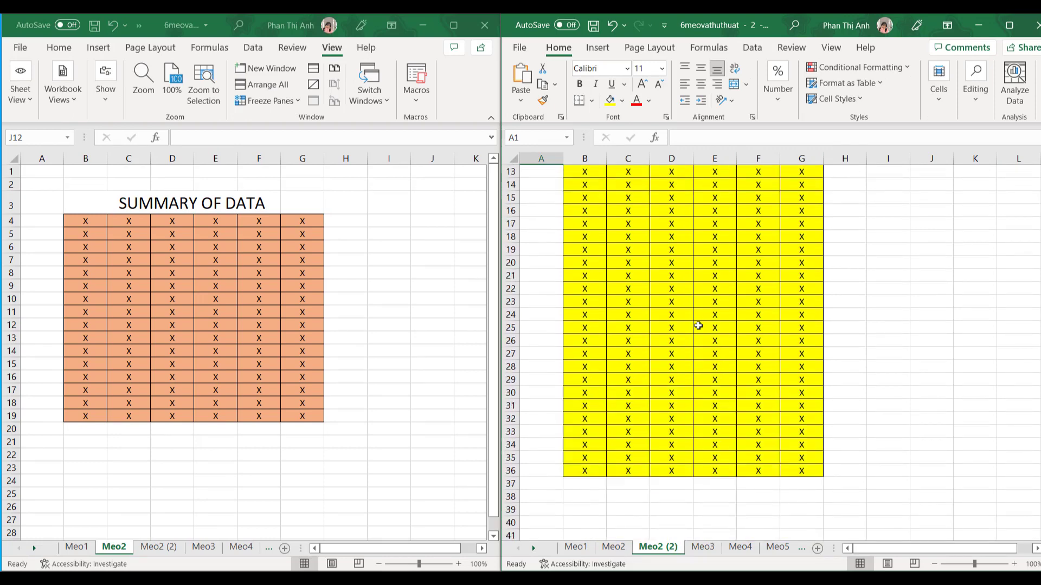
pyautogui.scroll(3, 698, 326)
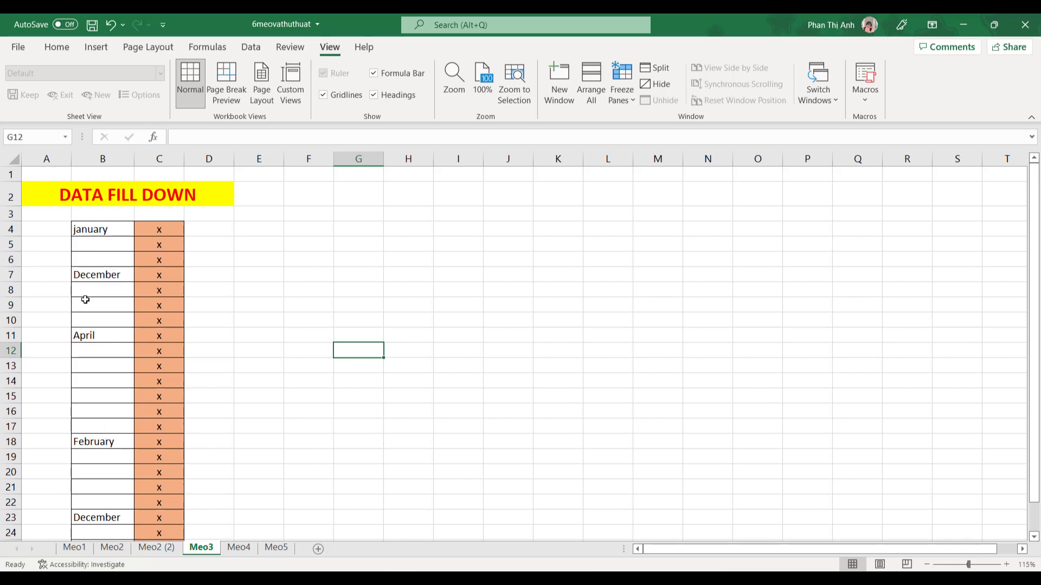
# Select only the blank cells within B4:B26 on sheet Meo3 using Go To Special with the Blanks option.
pyautogui.moveTo(95, 232); pyautogui.dragTo(99, 271)
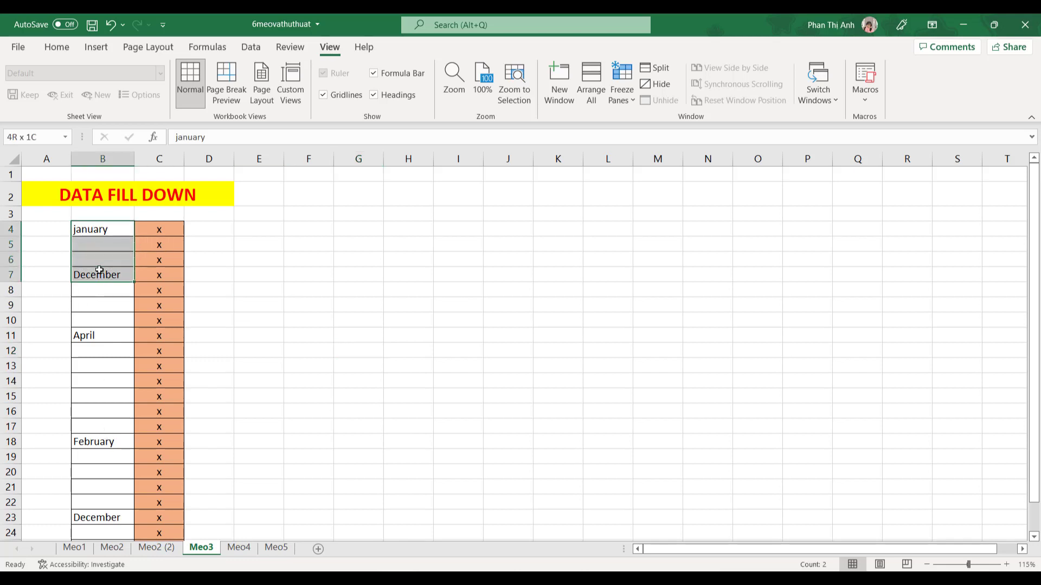
pyautogui.hotkey('ctrl', 'shift', 'Down')
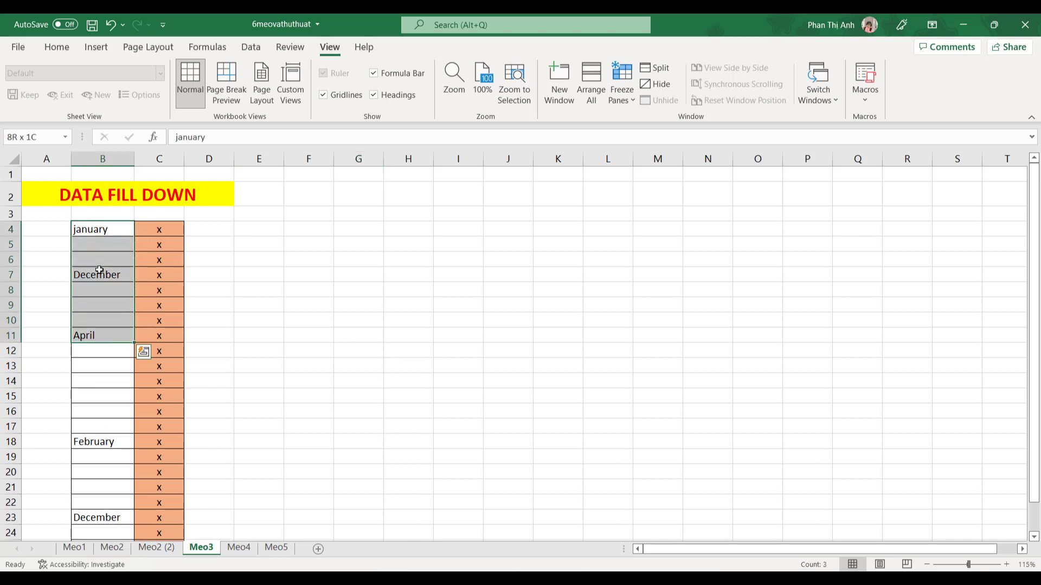
pyautogui.scroll(-3, 100, 466)
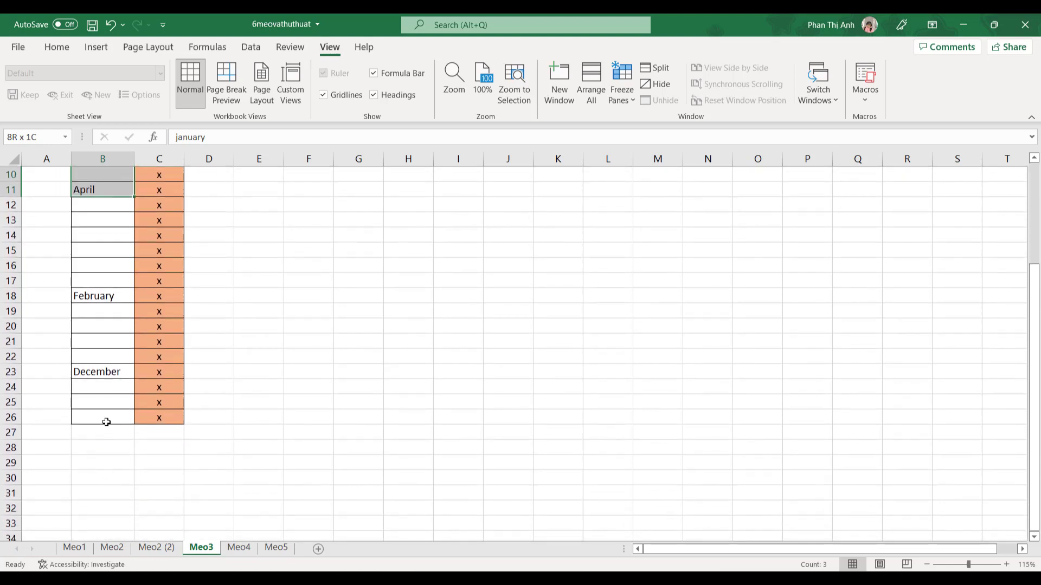
pyautogui.keyDown('shift'); pyautogui.click(106, 422); pyautogui.keyUp('shift')
pyautogui.hotkey('ctrl', '1')
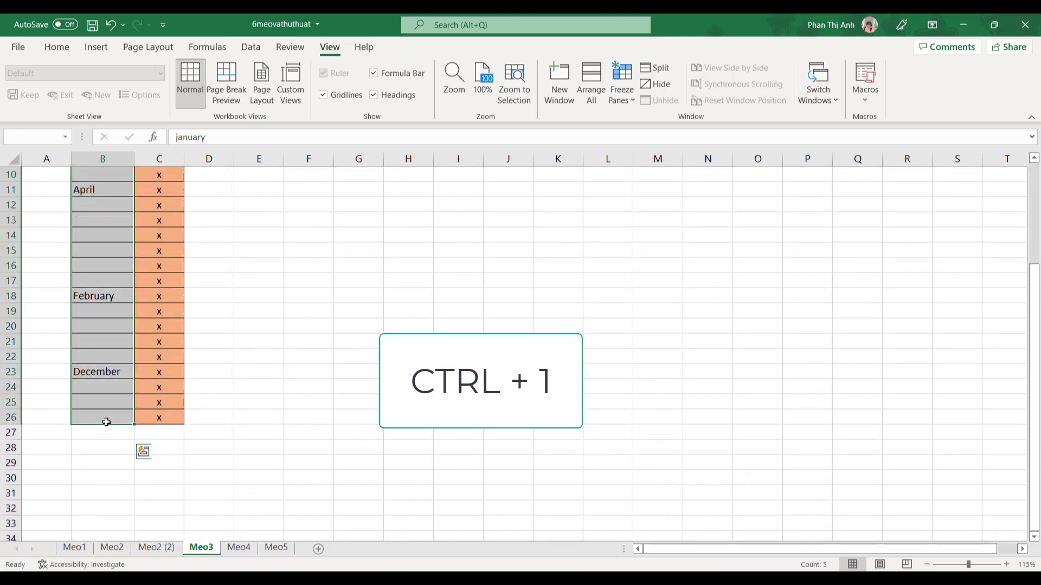
pyautogui.hotkey('ctrl', 'g')
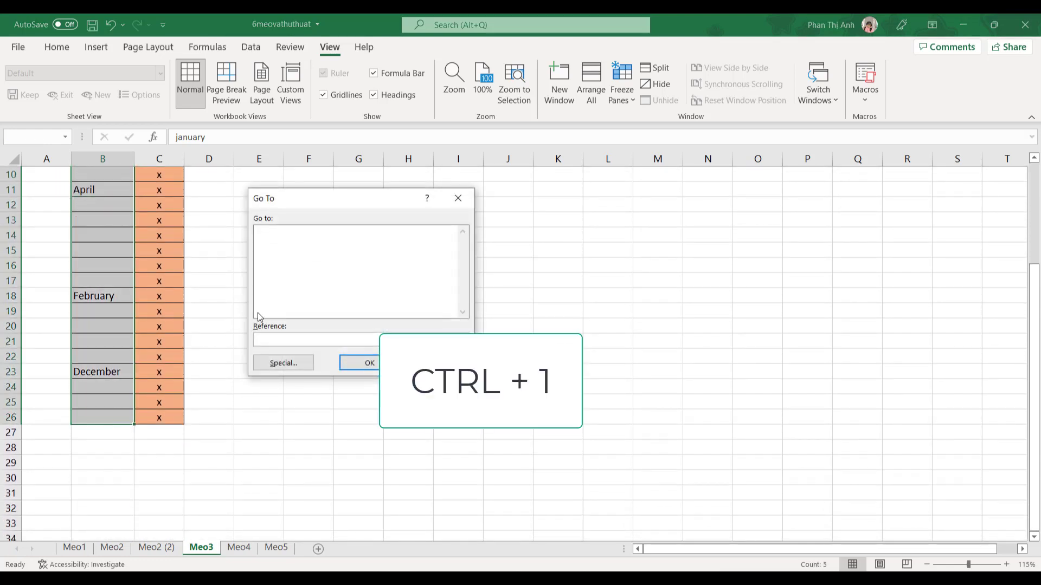
pyautogui.click(288, 363)
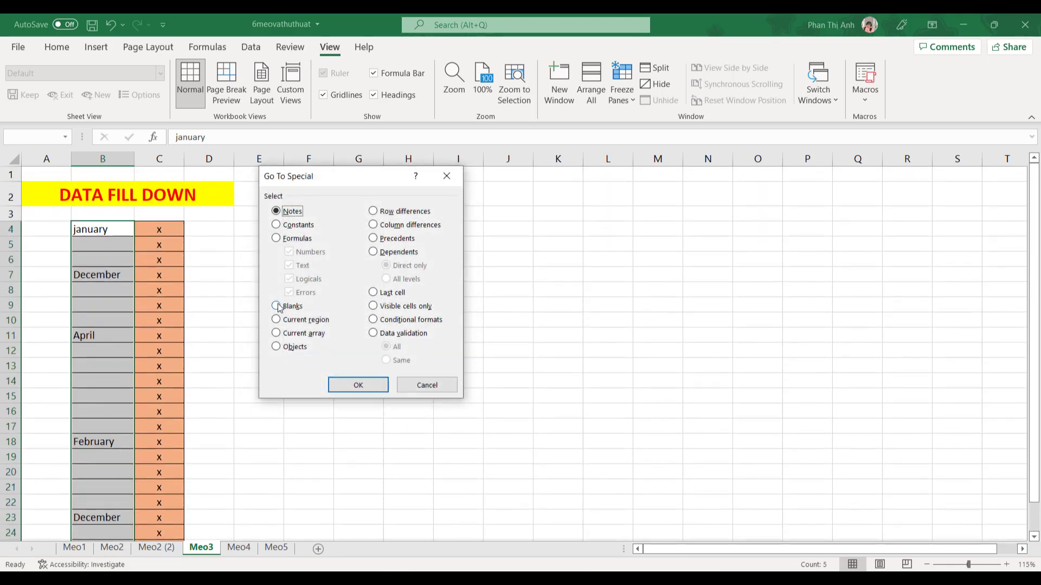
pyautogui.click(278, 307)
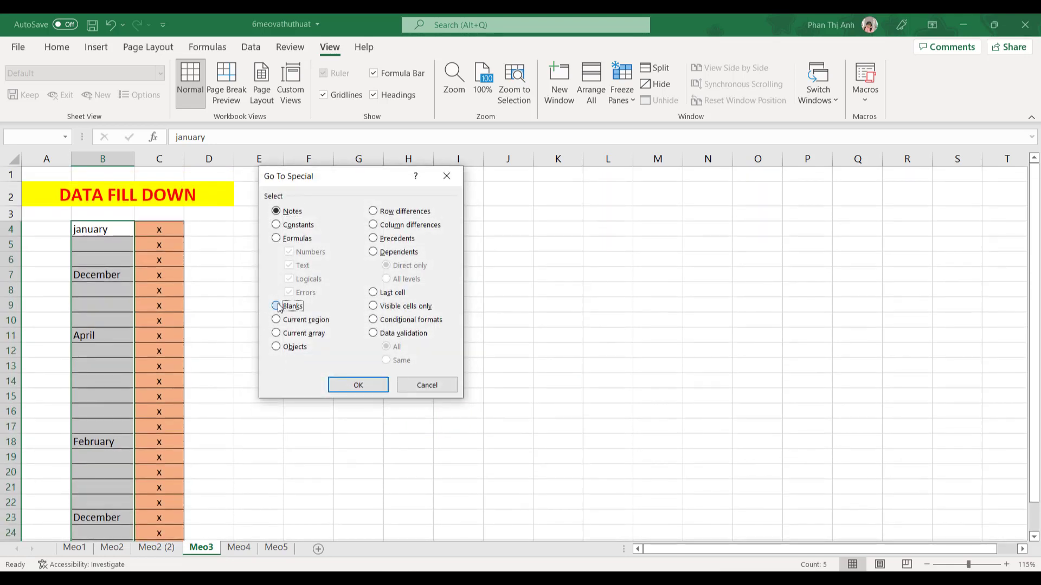
pyautogui.click(359, 386)
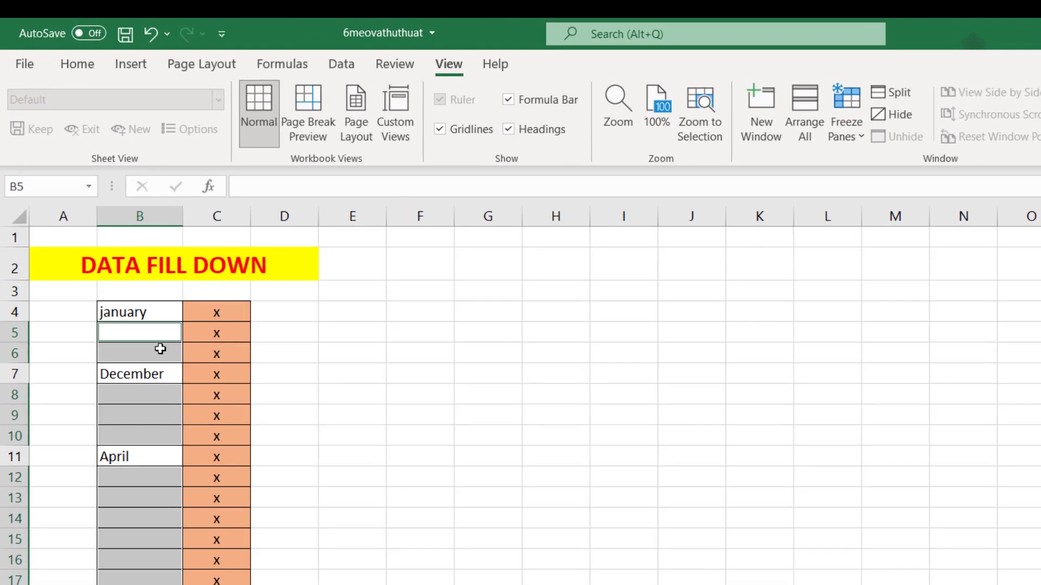
# Fill all the selected blank cells at once with a reference to the cell above, entering =B4 in B5.
pyautogui.write('=')
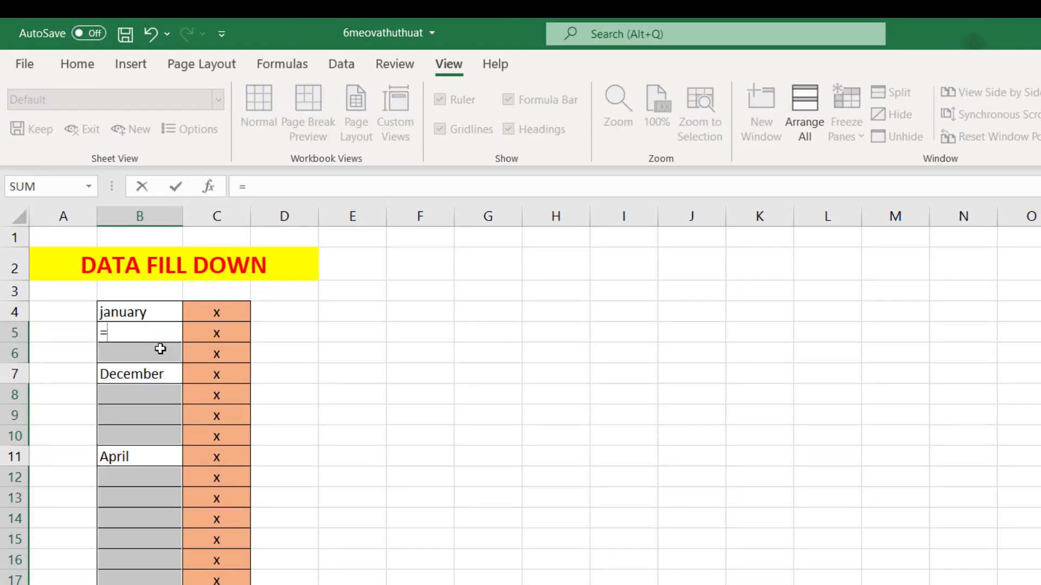
pyautogui.press('Up')
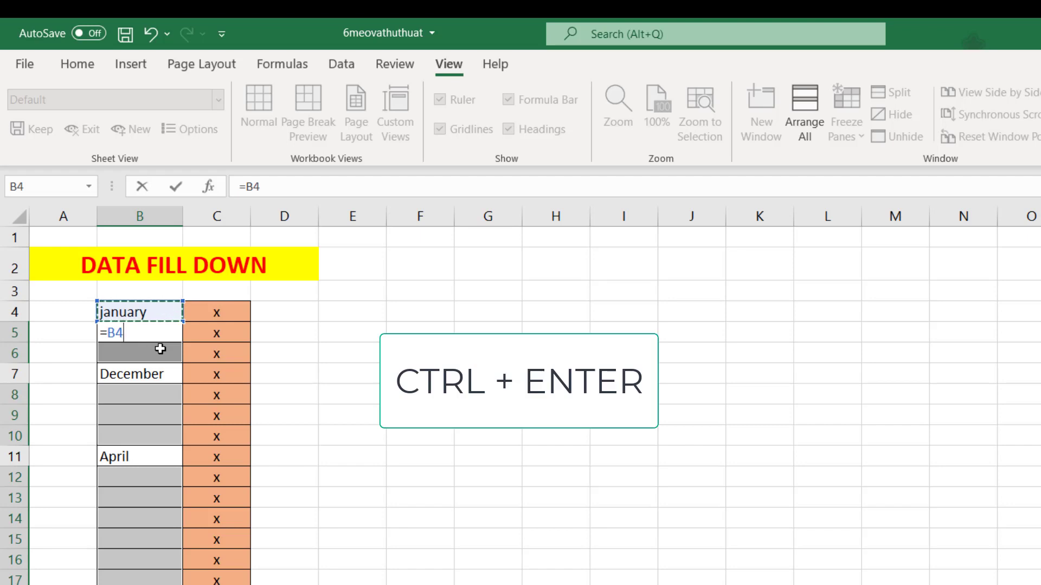
pyautogui.hotkey('ctrl', 'Return')
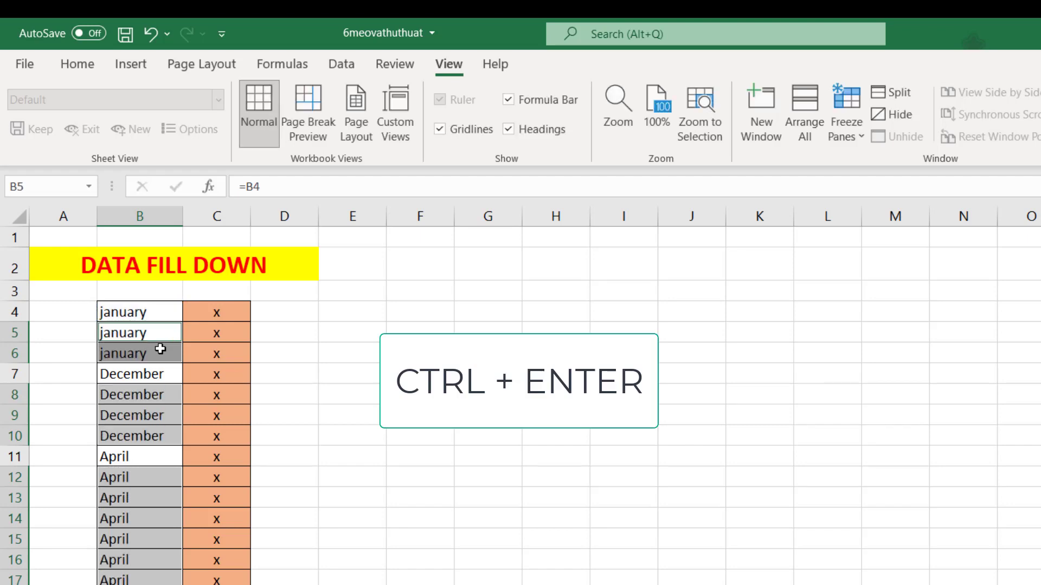
pyautogui.click(420, 374)
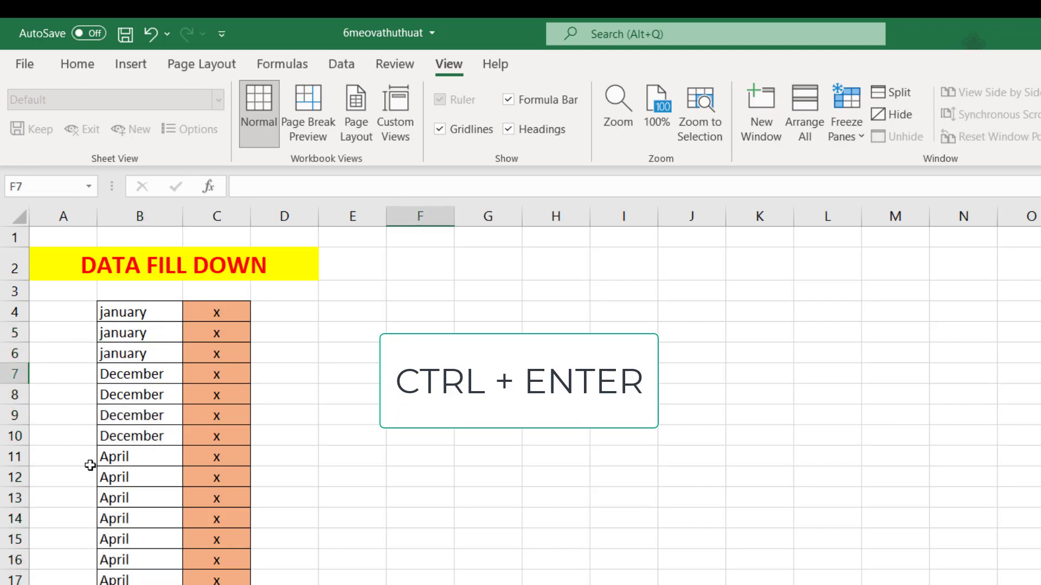
pyautogui.scroll(-7, 152, 488)
pyautogui.scroll(7, 153, 490)
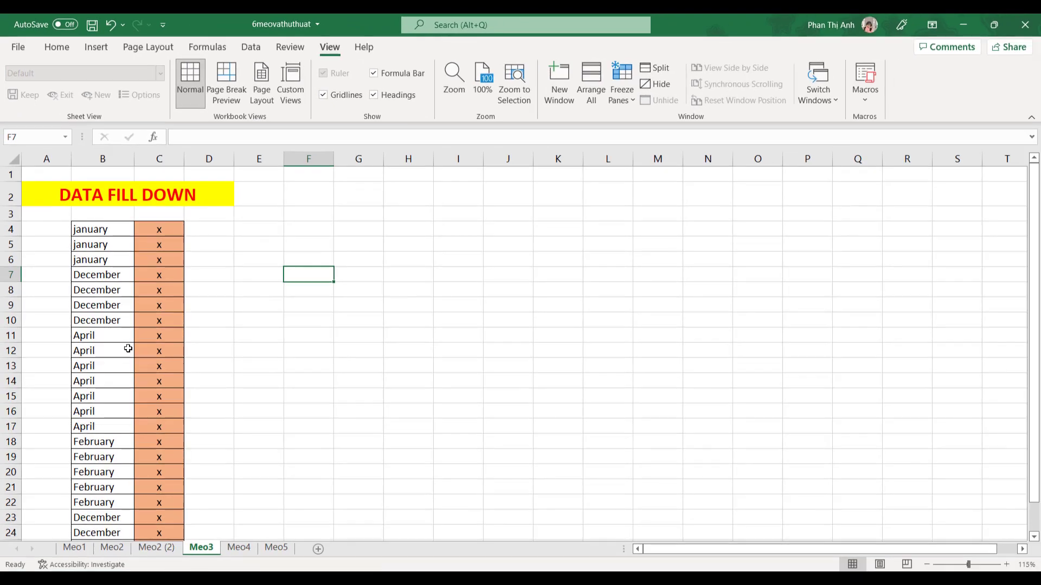
# On sheet Meo4, add List data validation to cell B4 with the source =$H$4:$H$15.
pyautogui.click(238, 548)
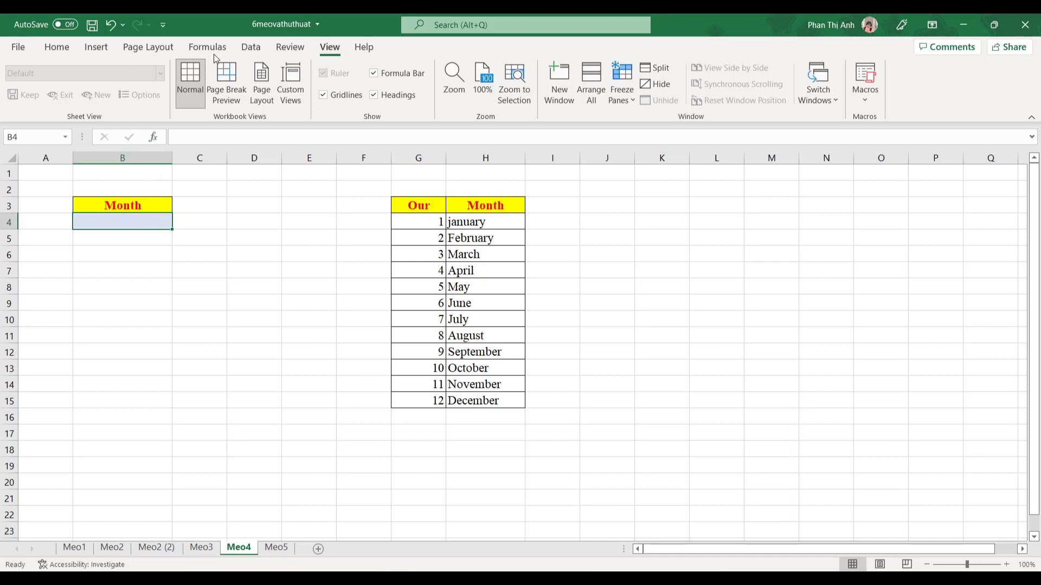
pyautogui.click(251, 47)
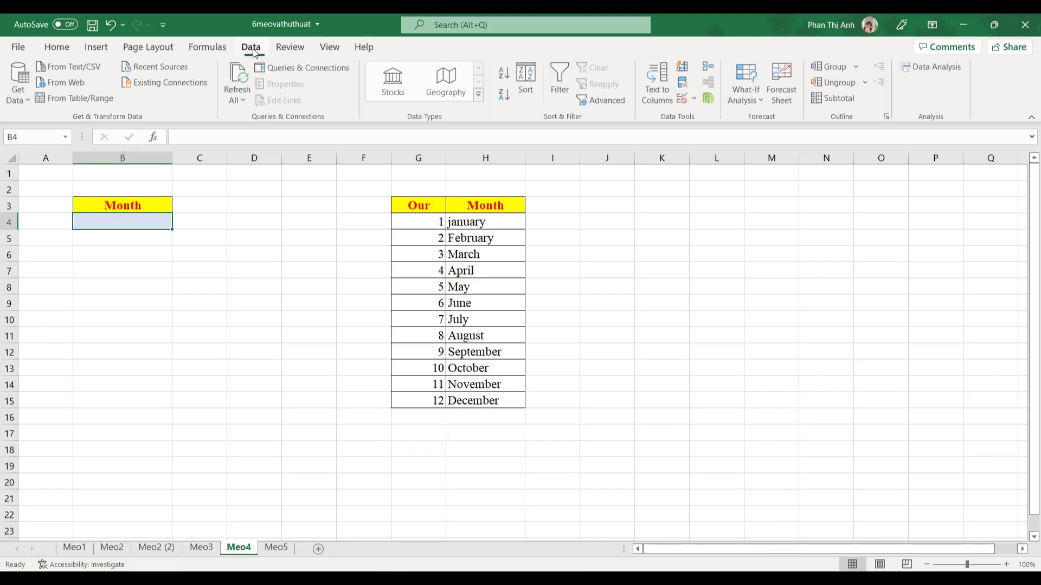
pyautogui.click(695, 98)
pyautogui.click(707, 113)
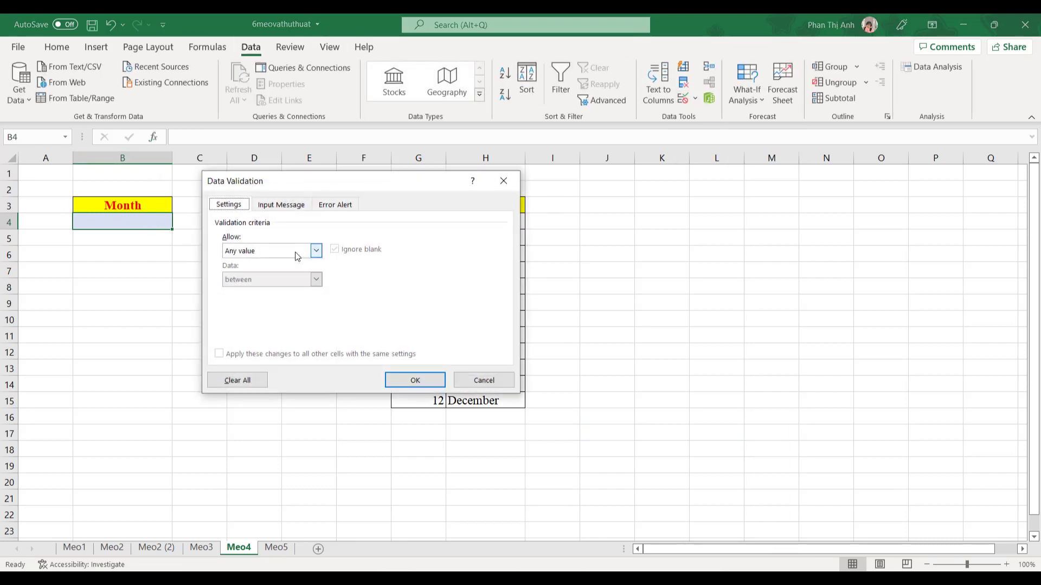
pyautogui.moveTo(352, 188); pyautogui.dragTo(706, 174)
pyautogui.click(670, 237)
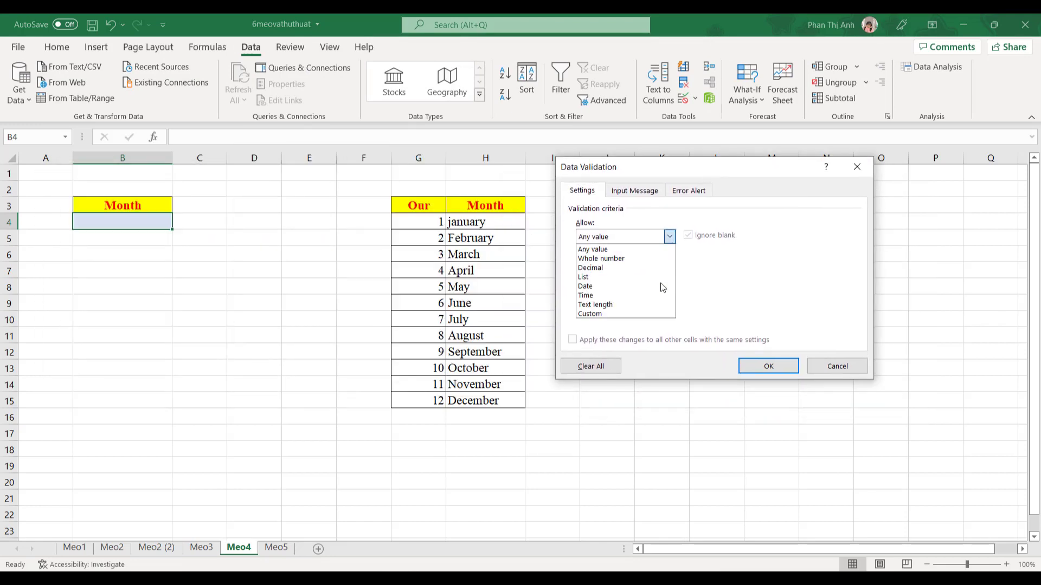
pyautogui.click(654, 279)
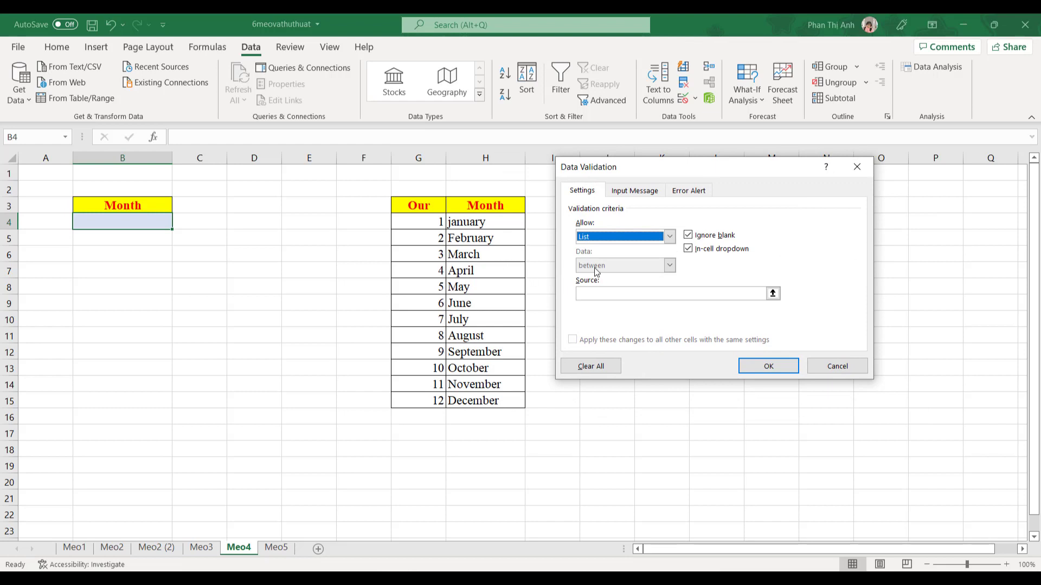
pyautogui.click(613, 293)
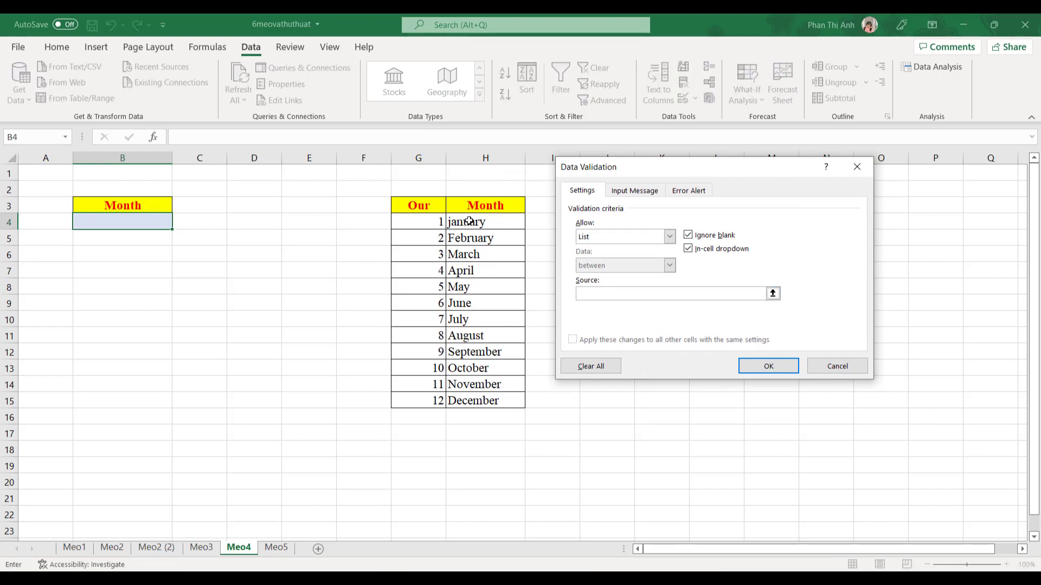
pyautogui.moveTo(469, 221); pyautogui.dragTo(481, 398)
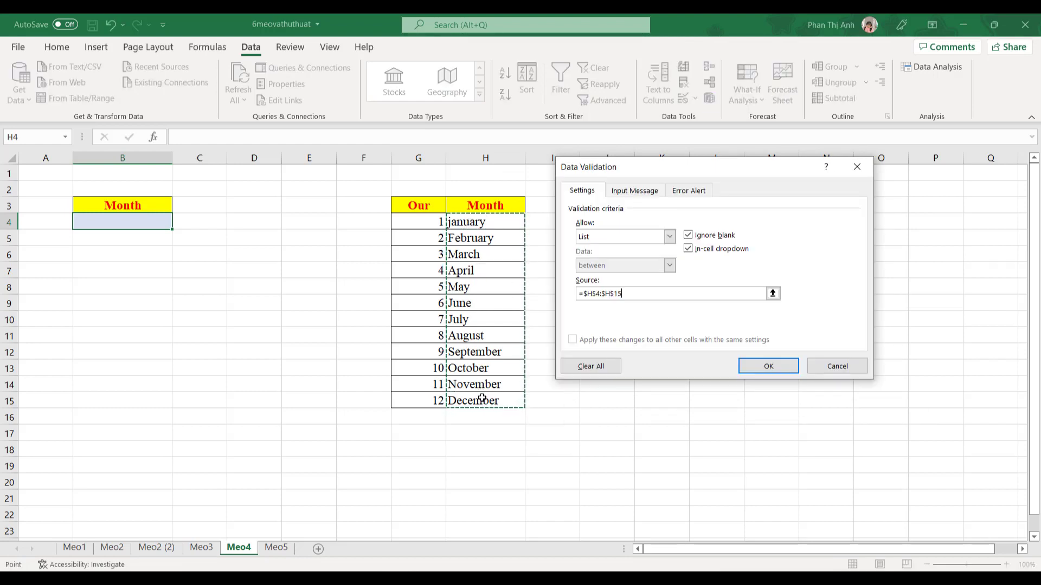
pyautogui.click(769, 368)
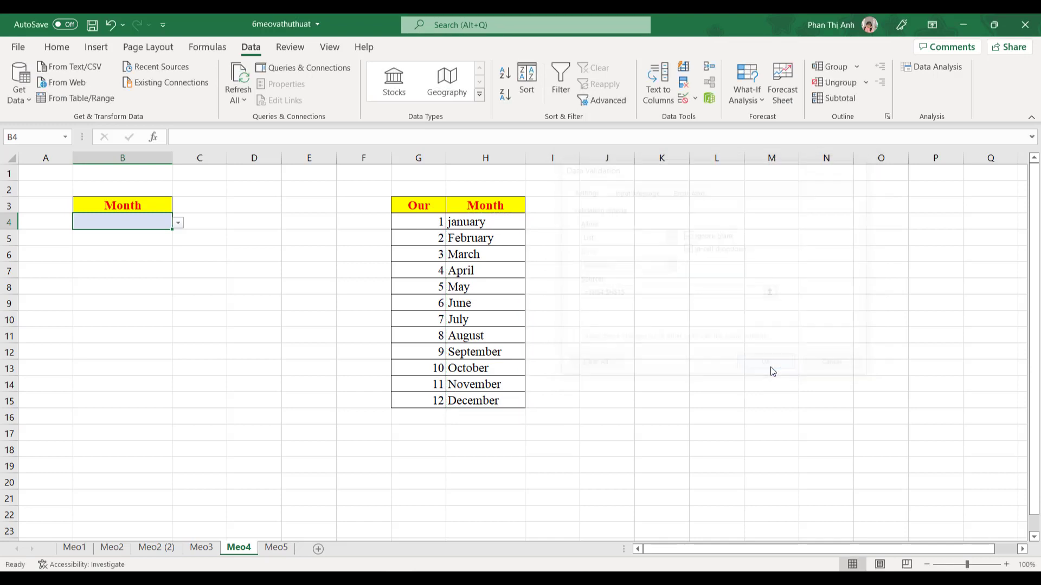
# Try the month dropdown in cell B4, choosing December and finally November.
pyautogui.click(179, 223)
pyautogui.click(139, 263)
pyautogui.click(178, 222)
pyautogui.moveTo(176, 270); pyautogui.dragTo(177, 295)
pyautogui.click(109, 306)
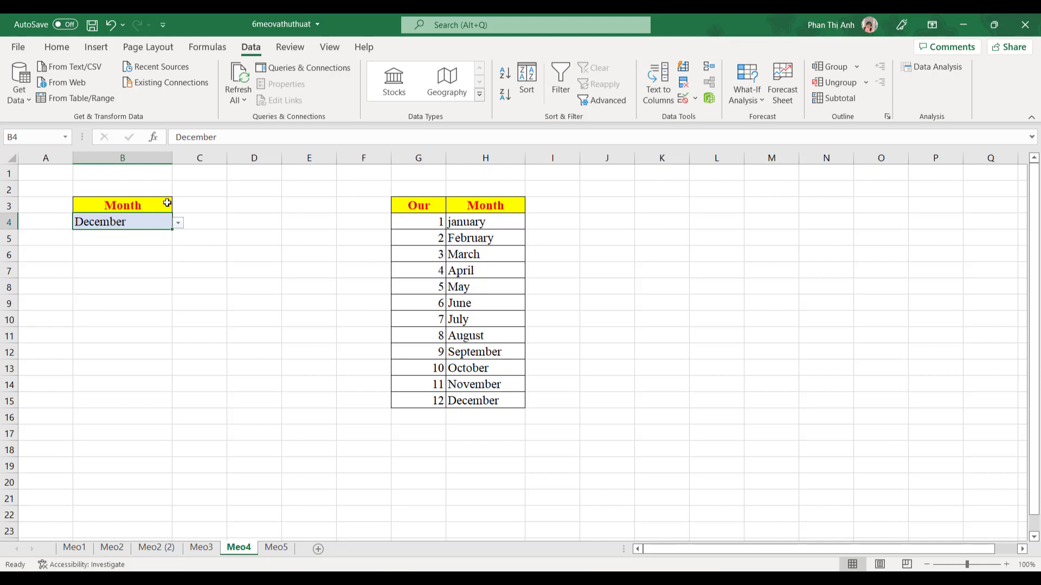
pyautogui.click(178, 223)
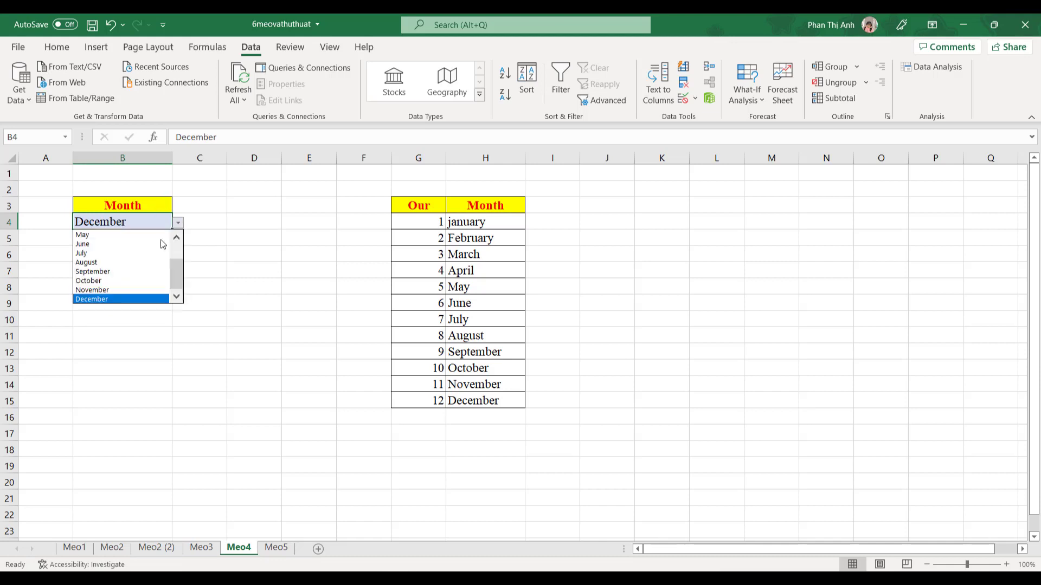
pyautogui.click(136, 290)
pyautogui.click(237, 264)
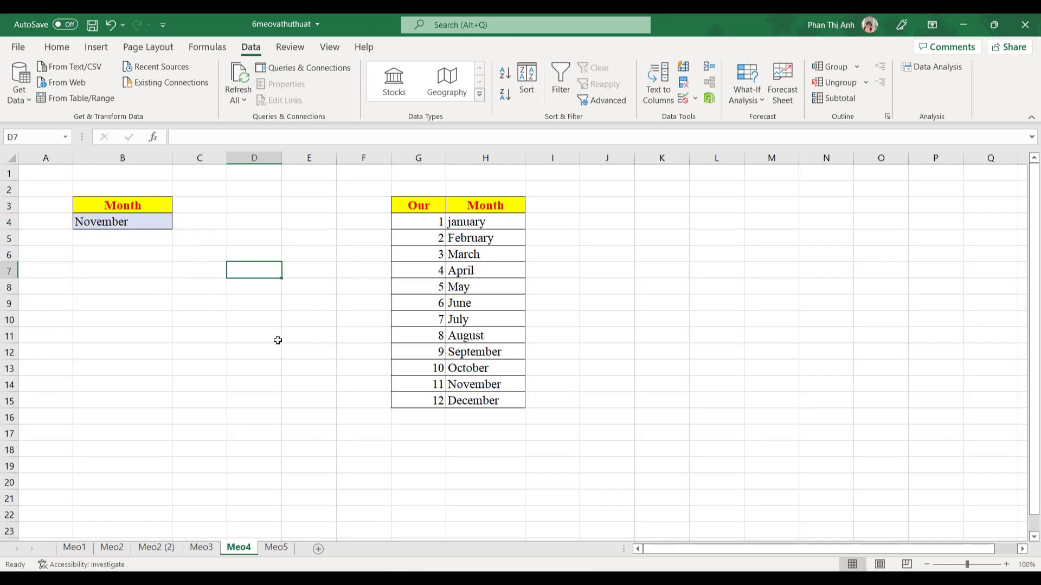
# Go to sheet Meo5 and select all of its cells.
pyautogui.click(283, 548)
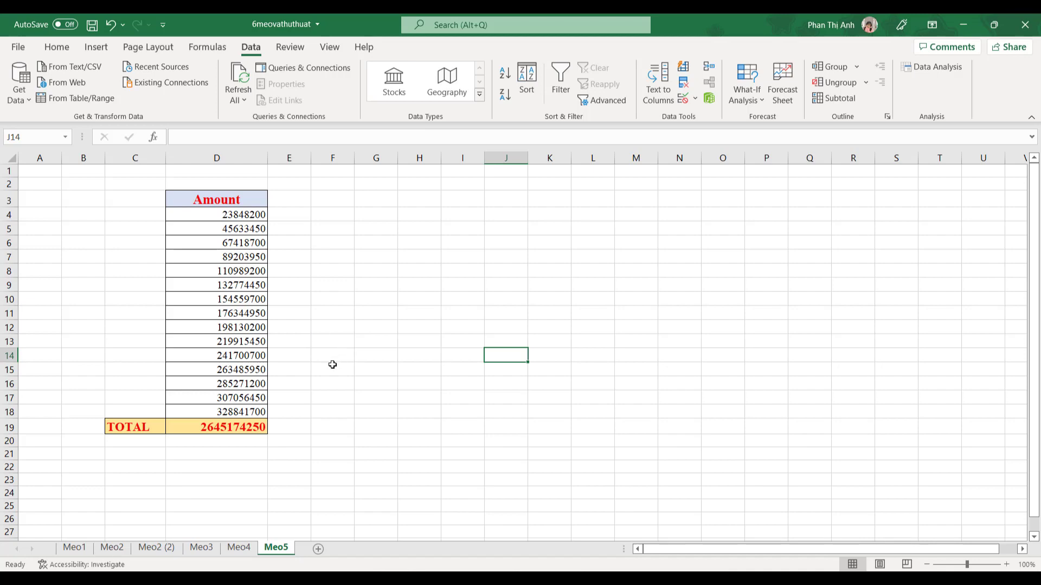
pyautogui.click(11, 158)
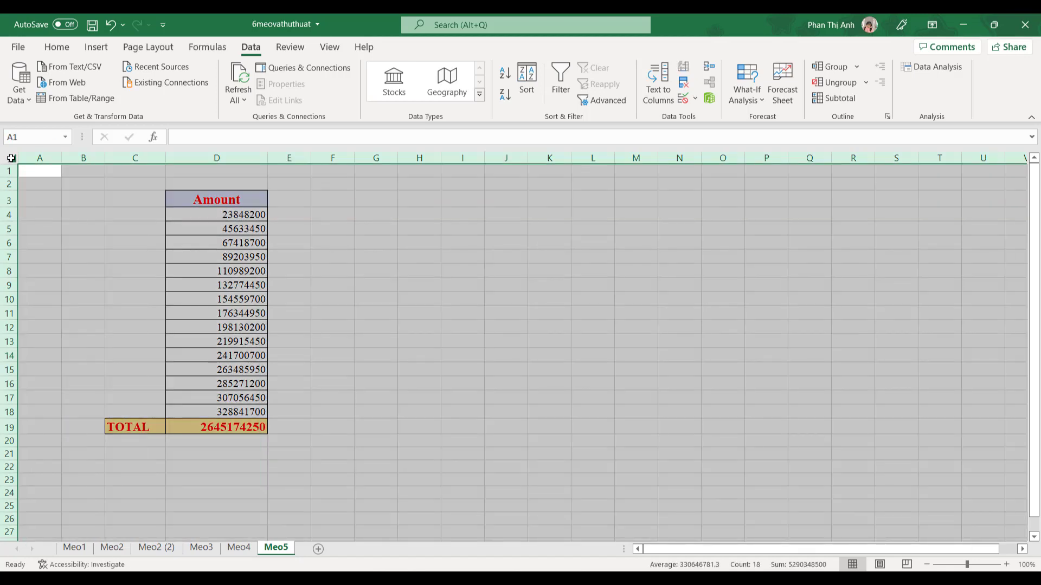
pyautogui.hotkey('ctrl', 'F1')
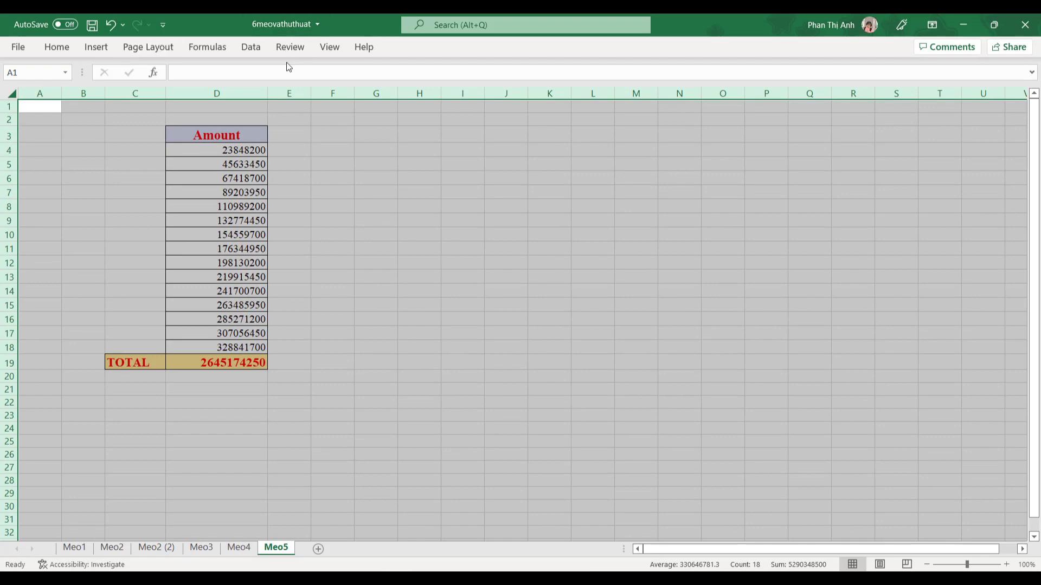
pyautogui.hotkey('ctrl', '1')
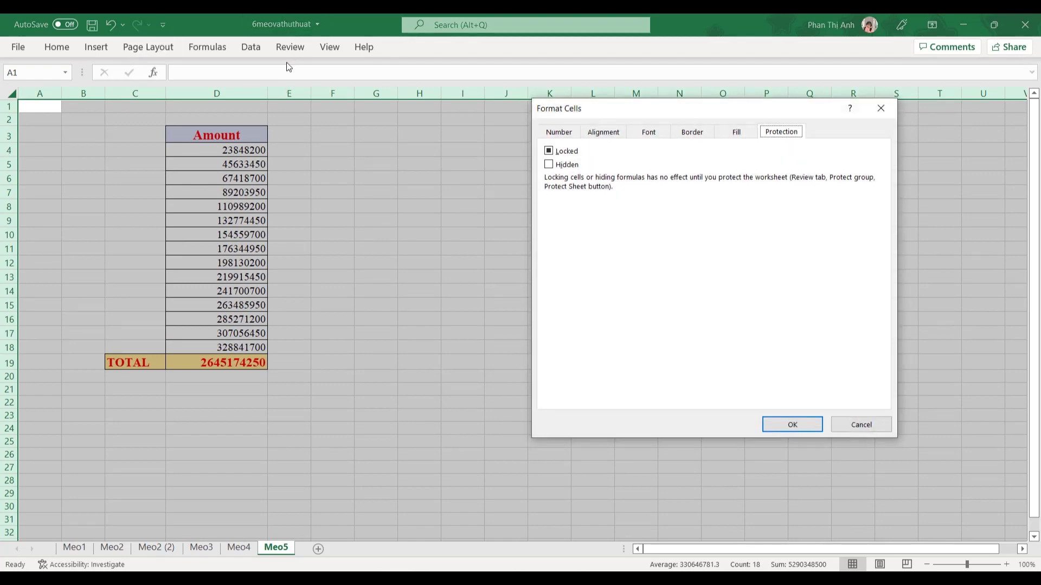
pyautogui.click(880, 108)
pyautogui.click(932, 24)
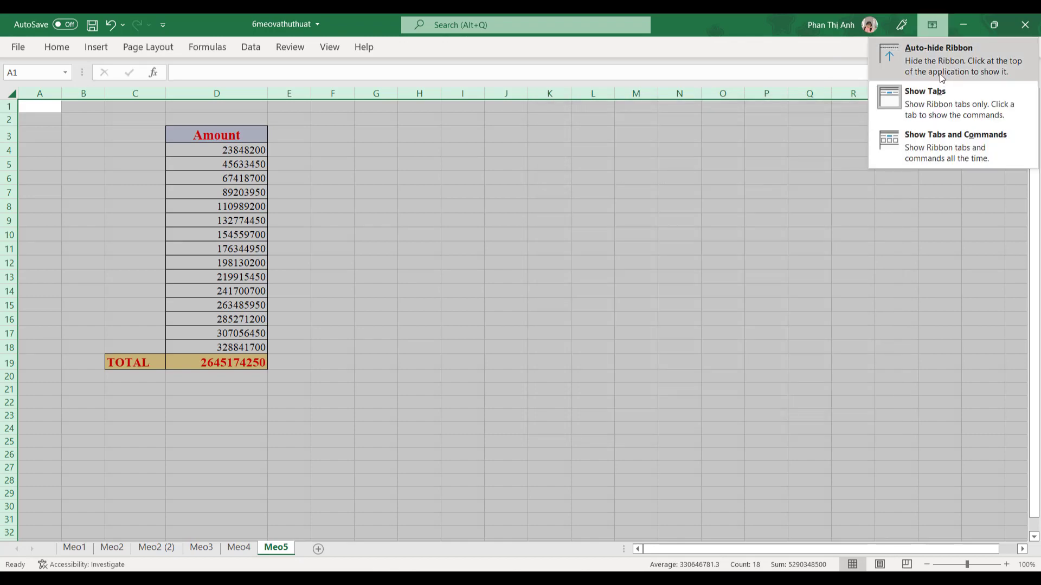
pyautogui.click(954, 134)
pyautogui.click(293, 230)
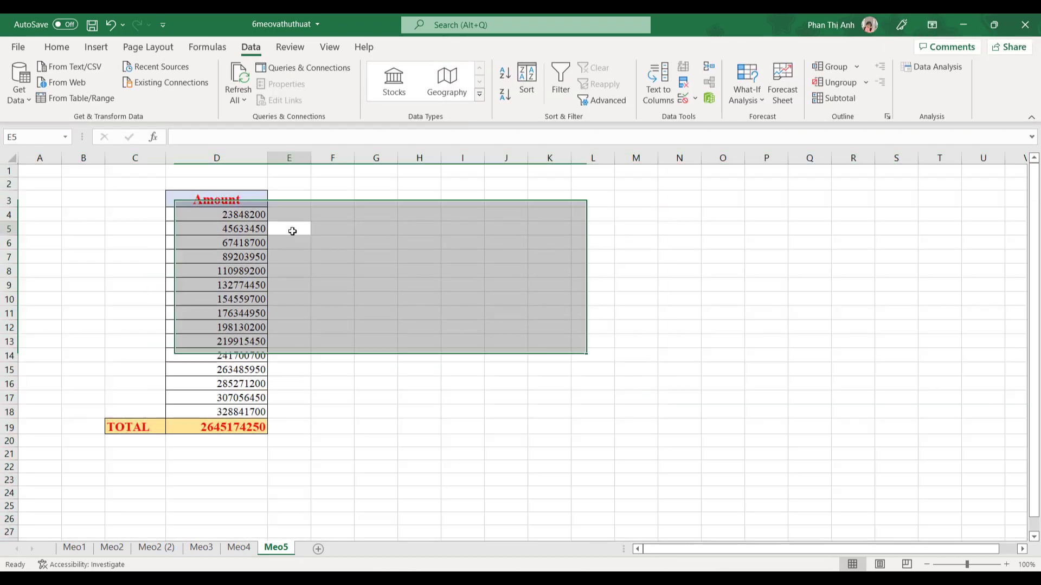
# Select the entire Meo5 sheet and turn off the Locked protection setting for all its cells.
pyautogui.click(10, 159)
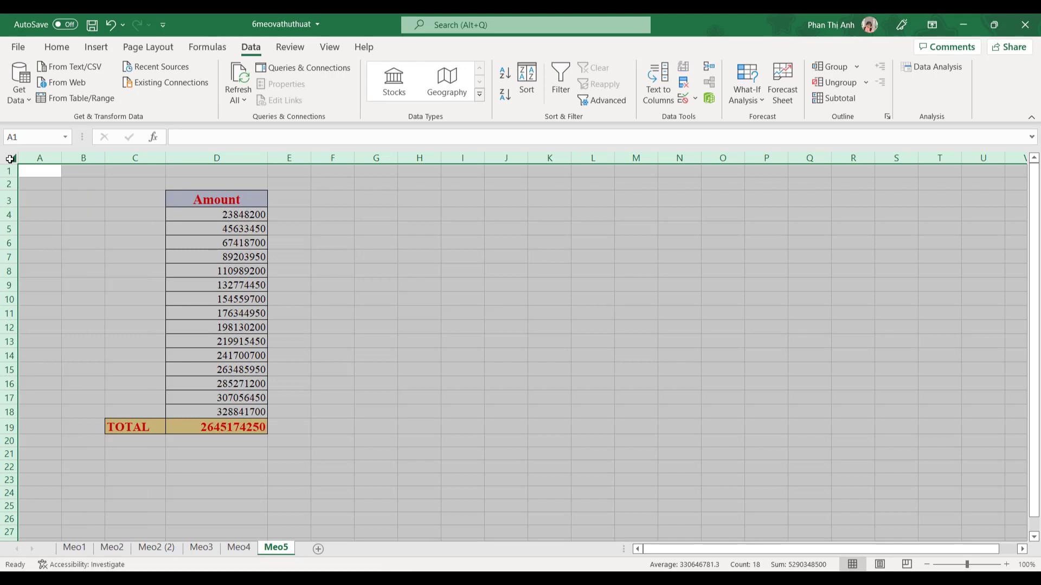
pyautogui.hotkey('ctrl', '1')
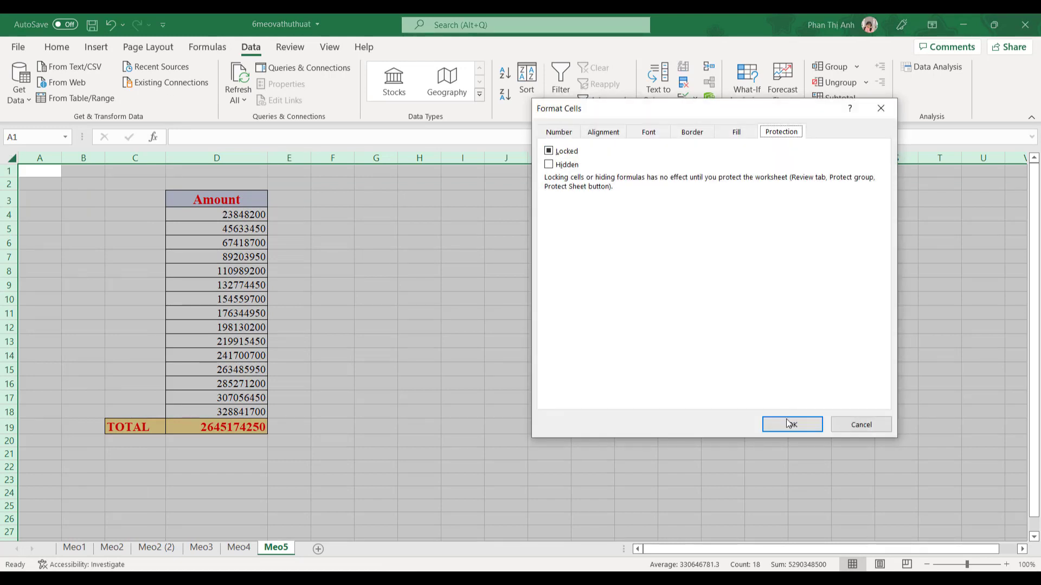
pyautogui.click(547, 150)
pyautogui.click(549, 151)
pyautogui.click(791, 423)
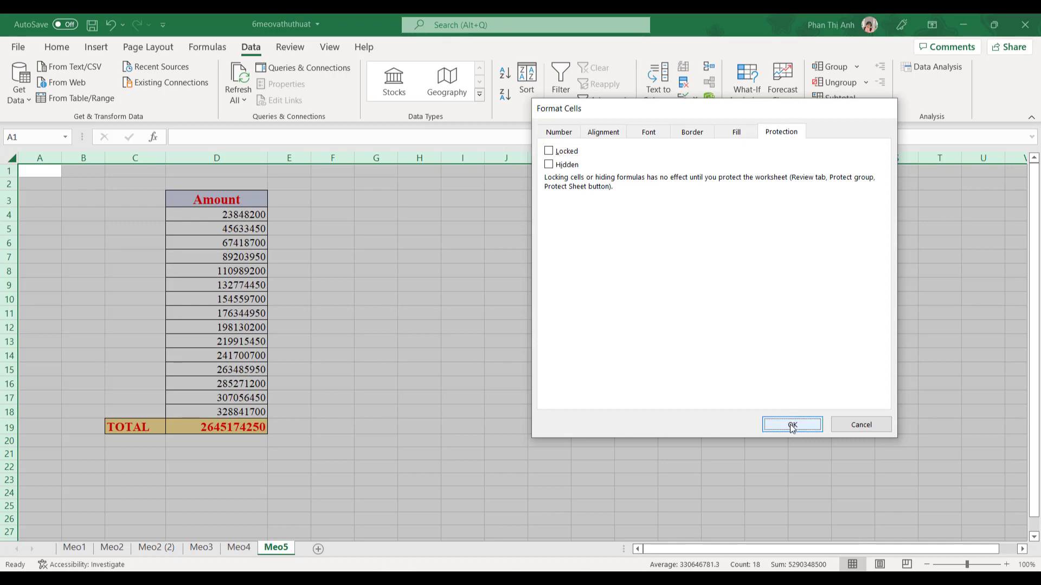
pyautogui.click(443, 338)
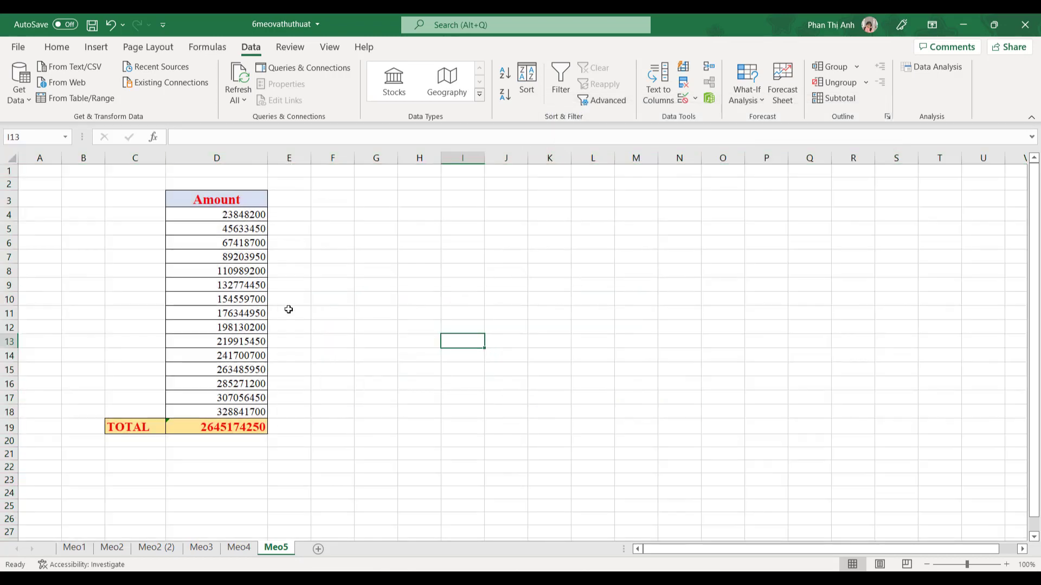
# Select the total cell D19 and protect the Meo5 sheet without a password, allowing selection of locked and unlocked cells.
pyautogui.click(258, 425)
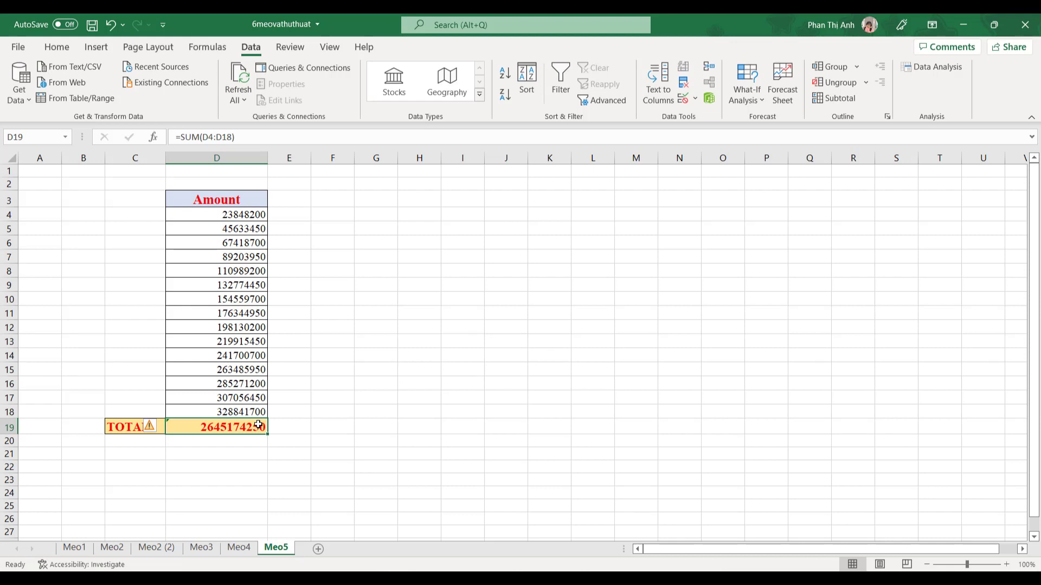
pyautogui.click(290, 48)
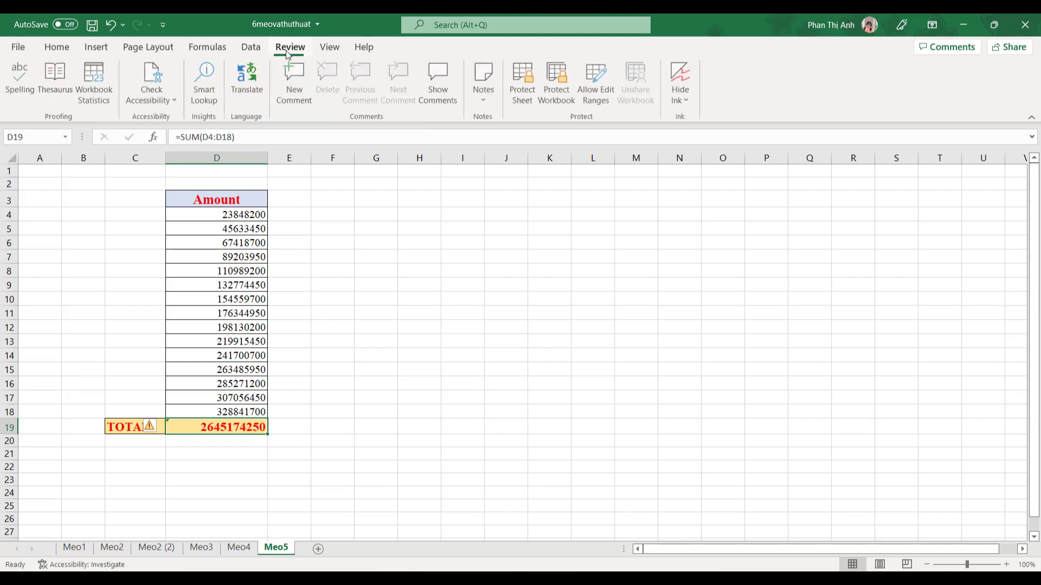
pyautogui.click(524, 89)
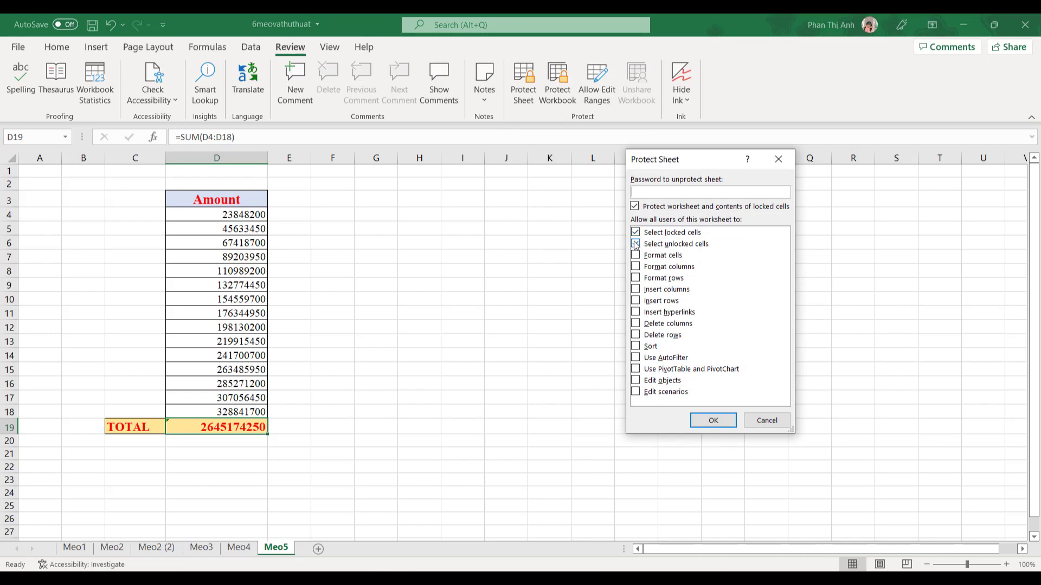
pyautogui.click(713, 421)
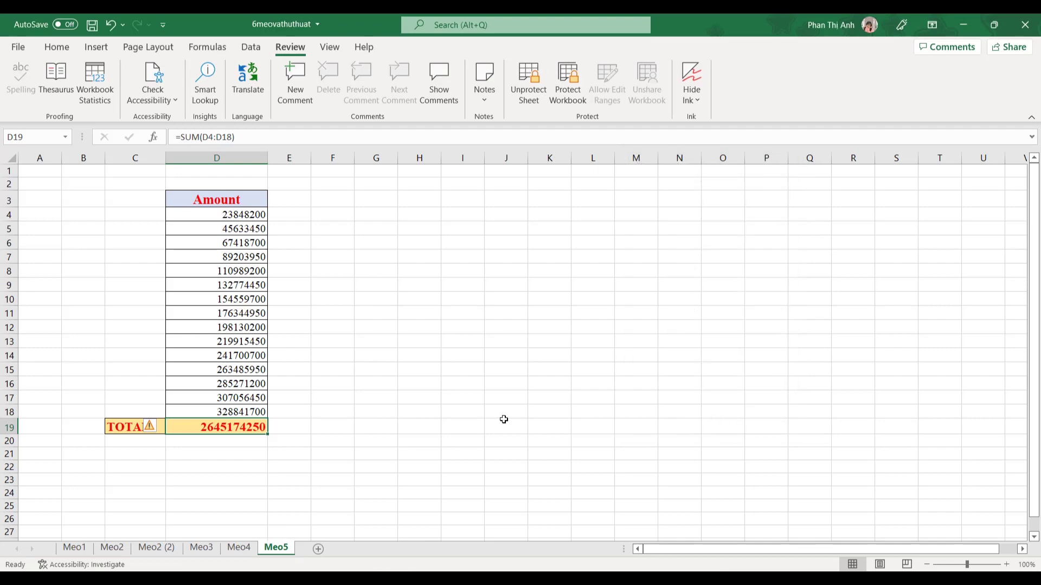
# Examine which editing, insert, layout, formula and data commands are available on the protected sheet for empty cell F18 and total cell D19.
pyautogui.click(319, 408)
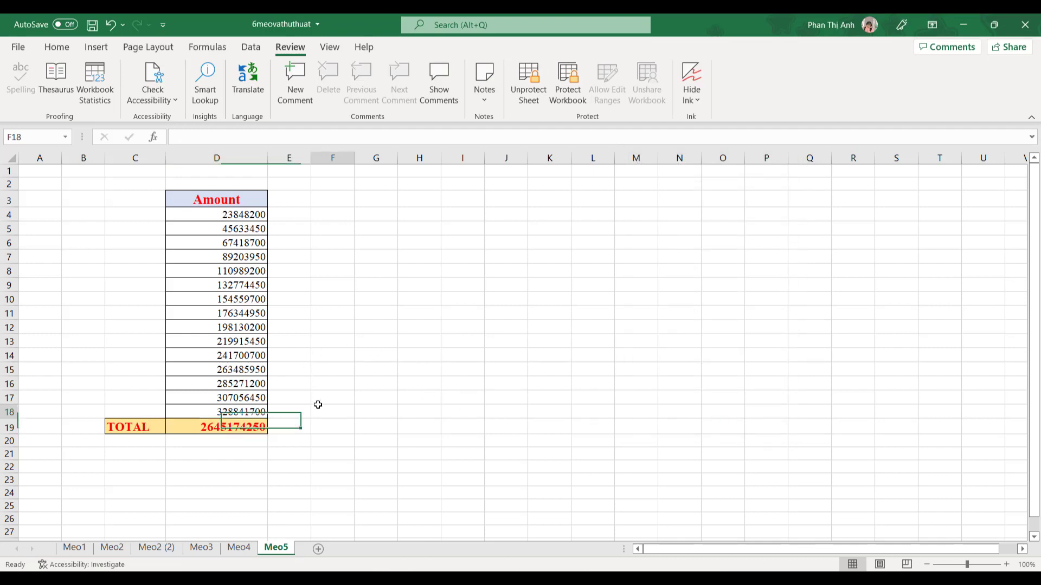
pyautogui.click(216, 47)
pyautogui.click(148, 47)
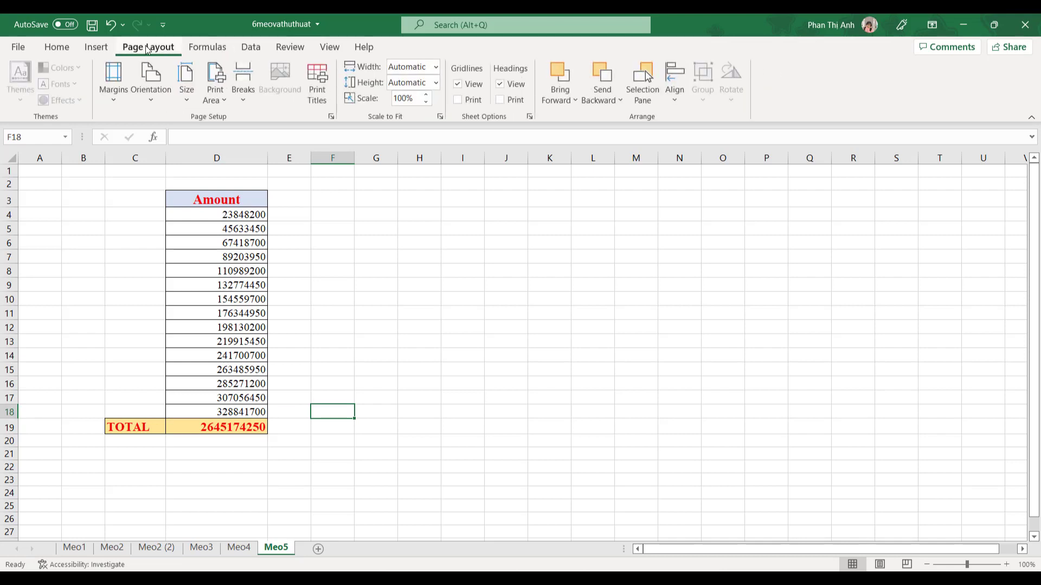
pyautogui.click(92, 47)
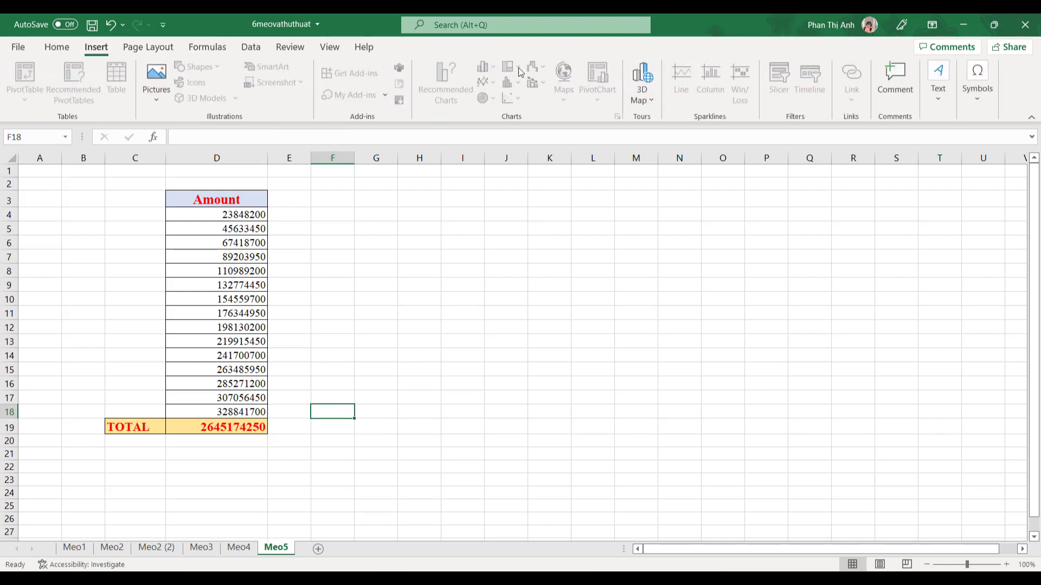
pyautogui.click(56, 49)
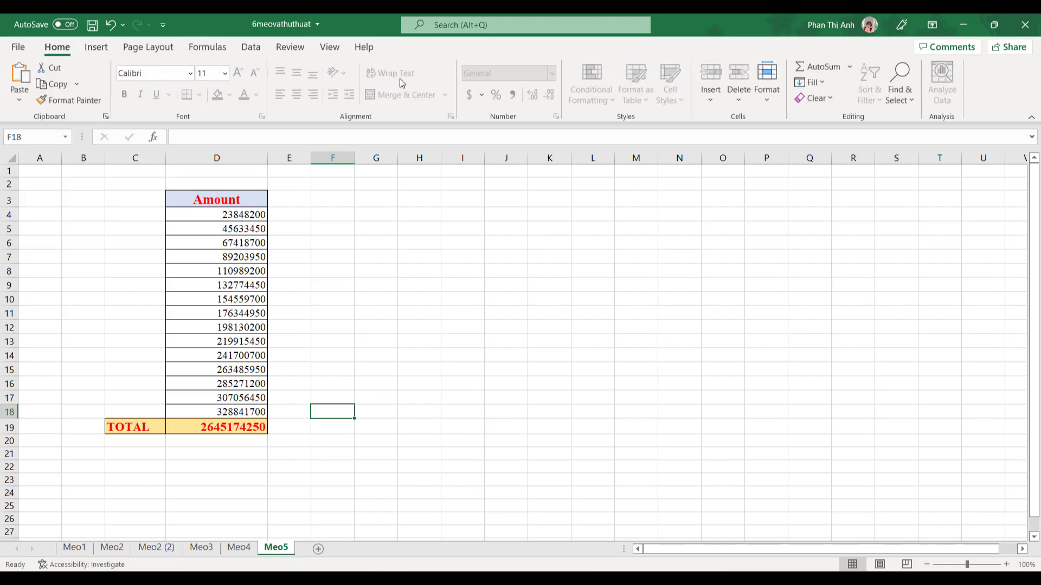
pyautogui.click(177, 429)
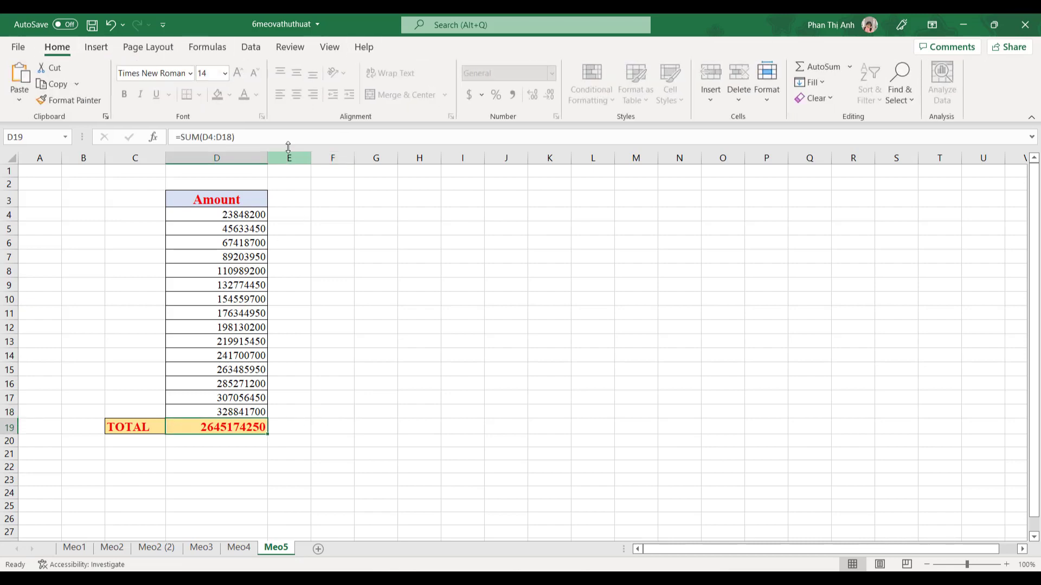
pyautogui.click(142, 49)
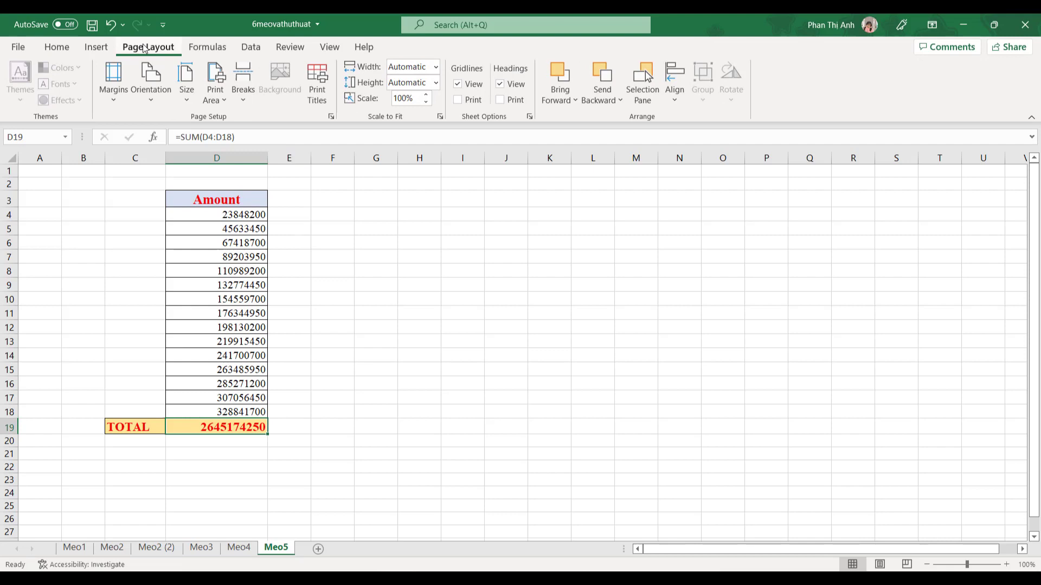
pyautogui.click(201, 49)
pyautogui.click(251, 49)
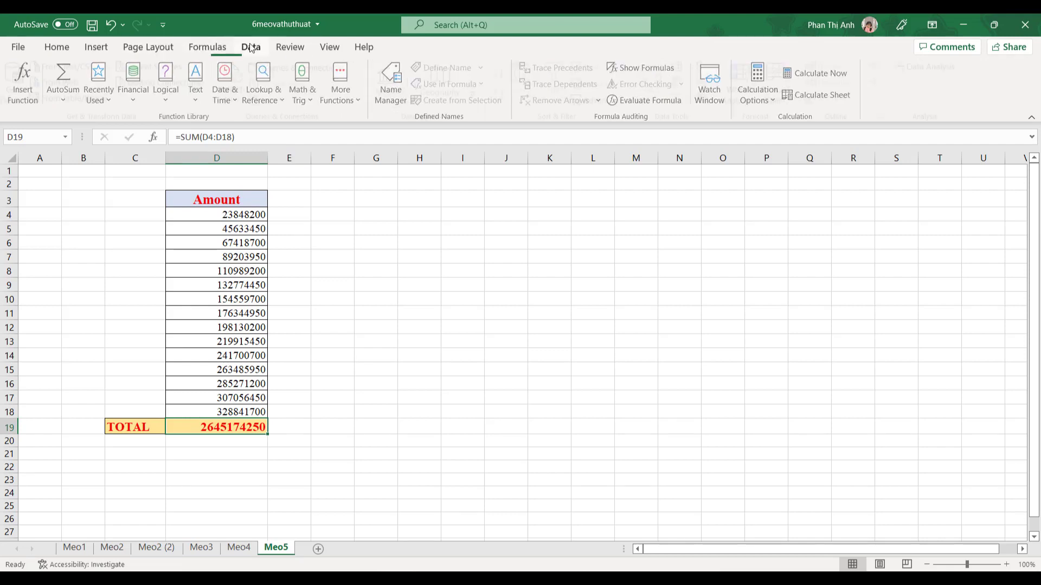
pyautogui.click(281, 50)
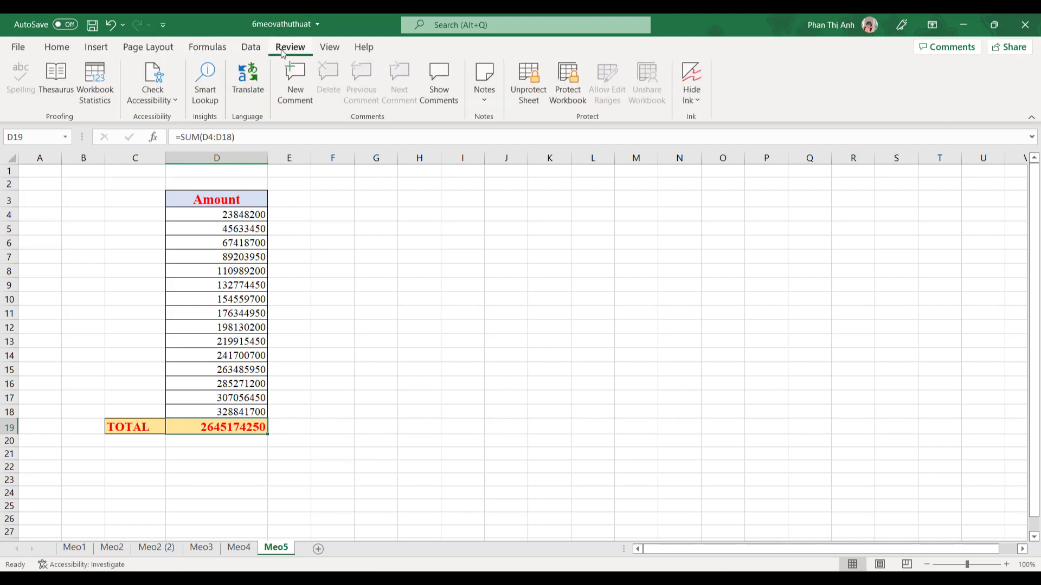
pyautogui.click(337, 375)
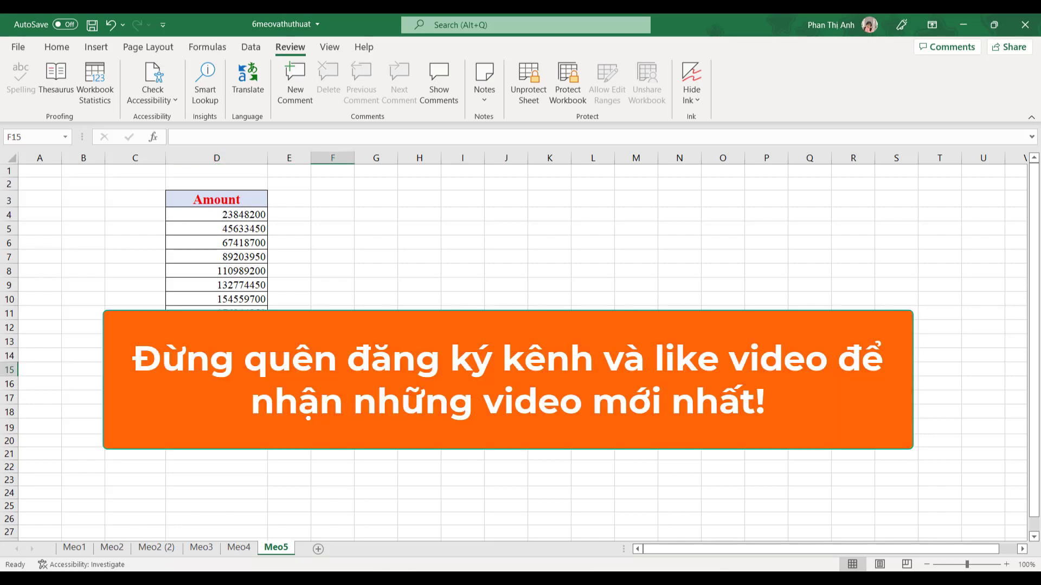
pyautogui.click(216, 427)
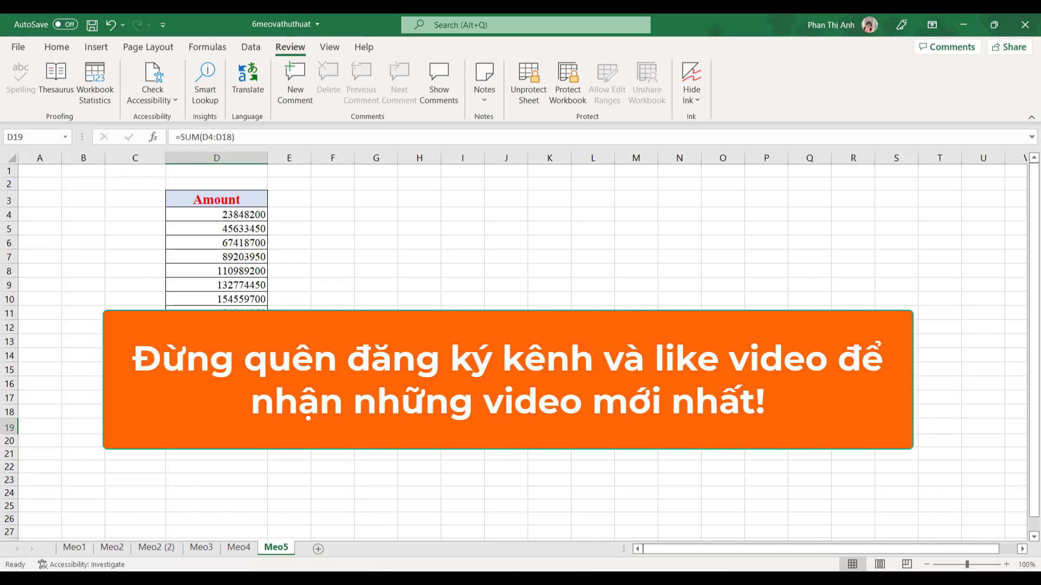
pyautogui.click(419, 355)
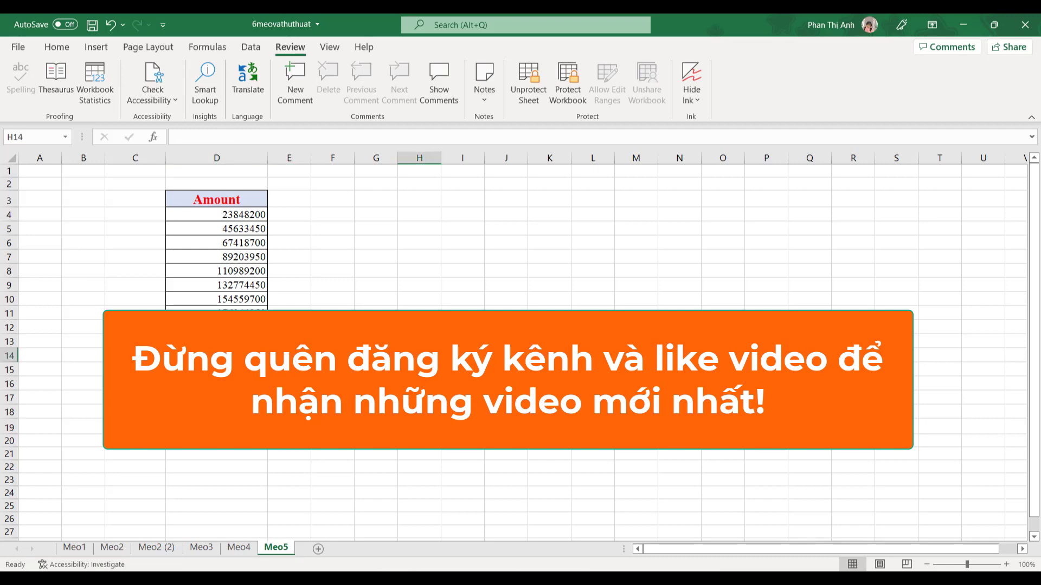